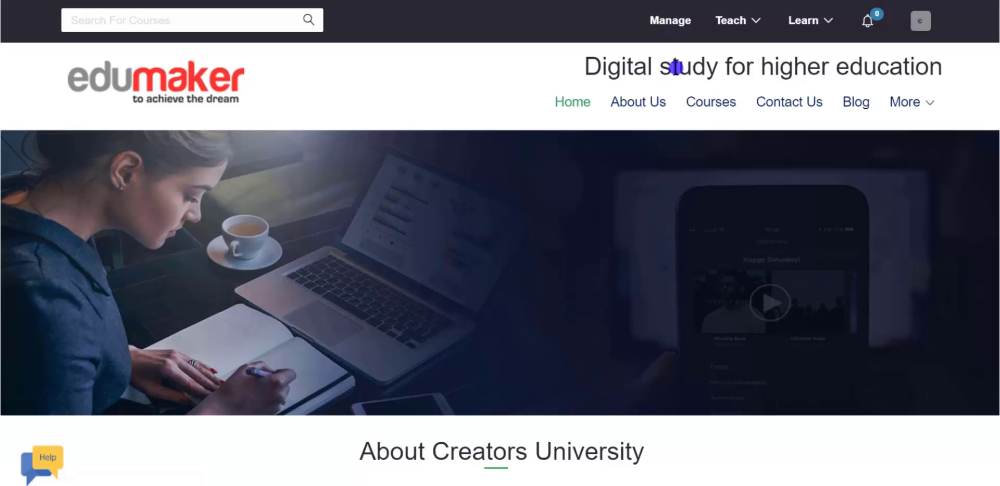
Step: Open the academy's management area and display its list of courses
{"action": "left_click", "coordinate": [669, 23]}
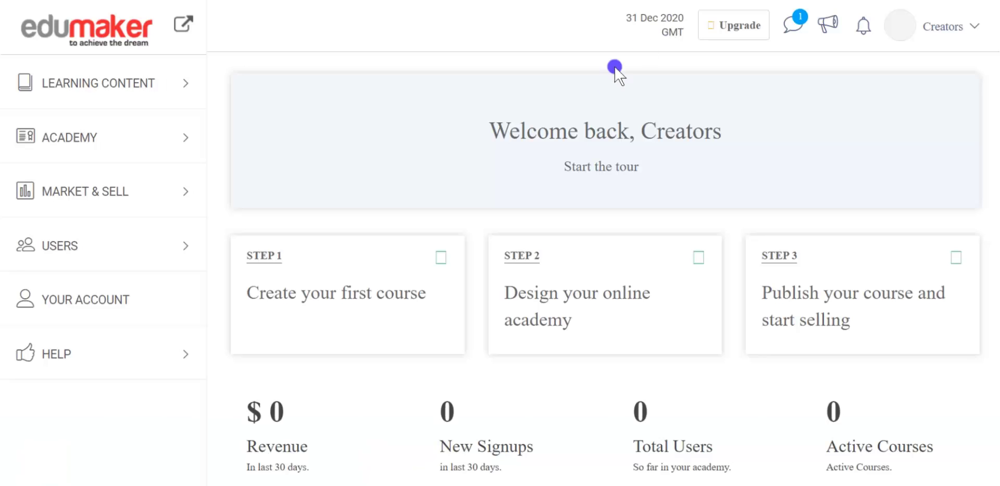
{"action": "left_click", "coordinate": [82, 87]}
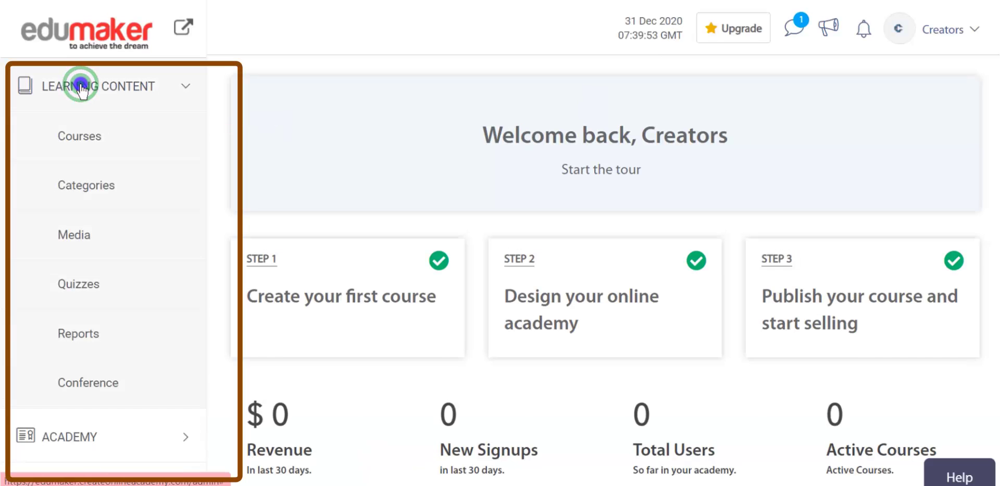
{"action": "left_click", "coordinate": [90, 136]}
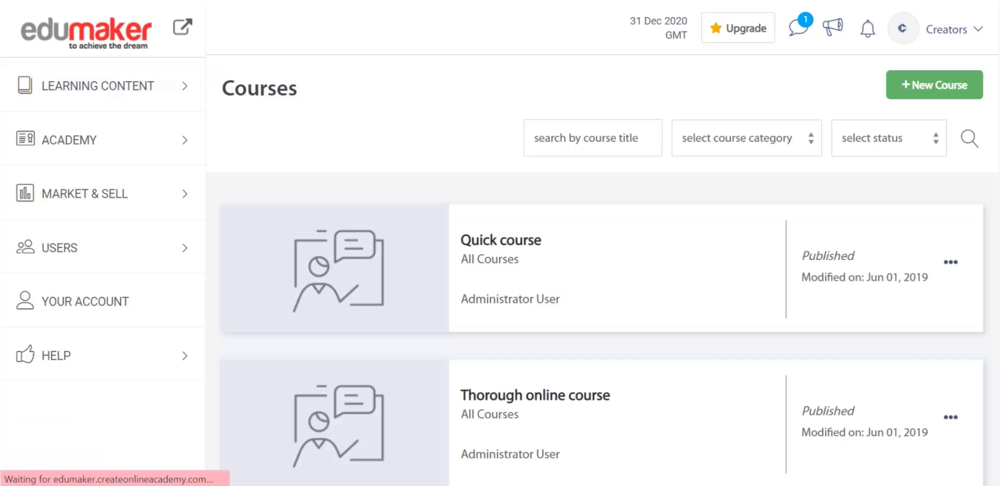
{"action": "scroll", "coordinate": [994, 104], "scroll_direction": "down", "scroll_amount": 3}
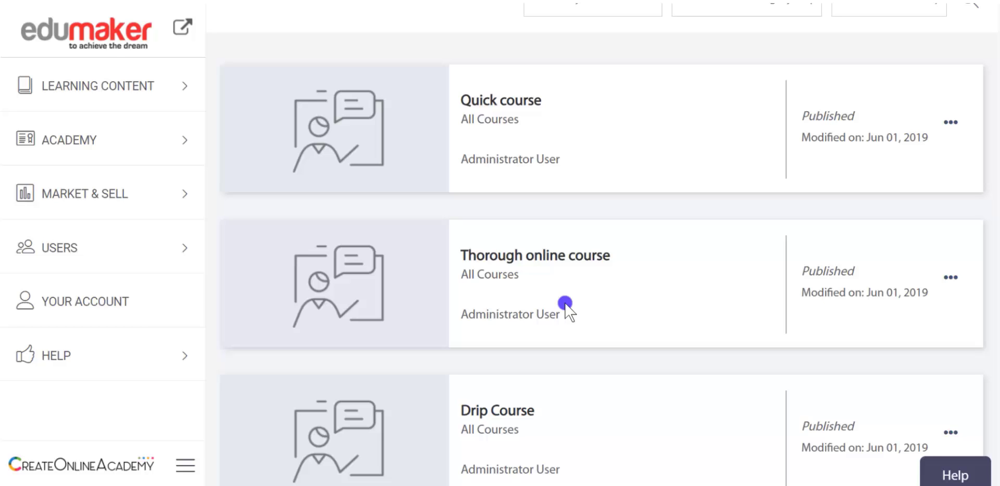
{"action": "scroll", "coordinate": [565, 307], "scroll_direction": "up", "scroll_amount": 3}
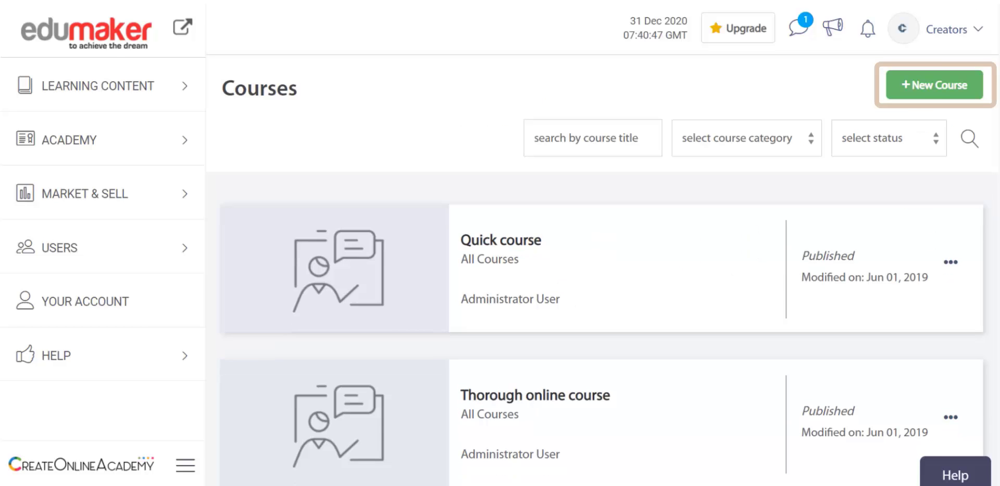
Step: Create a new course from the Blank Course template and name it Basics of Hydraulics
{"action": "left_click", "coordinate": [922, 85]}
{"action": "left_click_drag", "start_coordinate": [738, 195], "coordinate": [738, 284]}
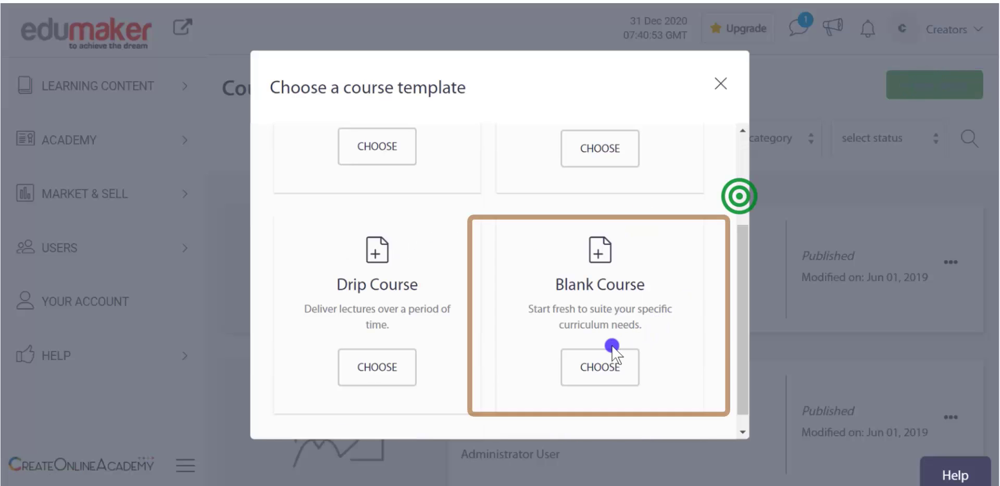
{"action": "left_click", "coordinate": [601, 362]}
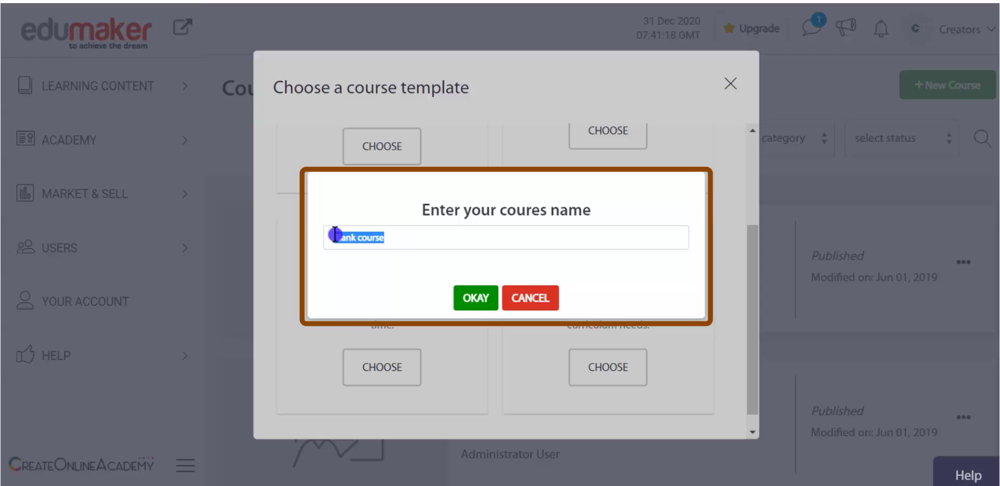
{"action": "type", "text": "Basics of Hydraulics"}
{"action": "left_click", "coordinate": [473, 294]}
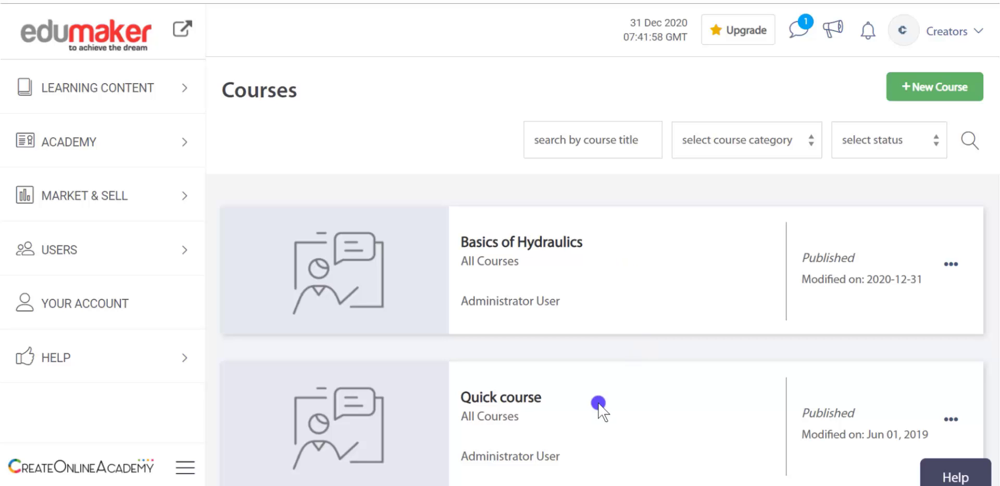
Step: Look through the course list and check the actions available for the Basics of Hydraulics course
{"action": "scroll", "coordinate": [599, 403], "scroll_direction": "down", "scroll_amount": 5}
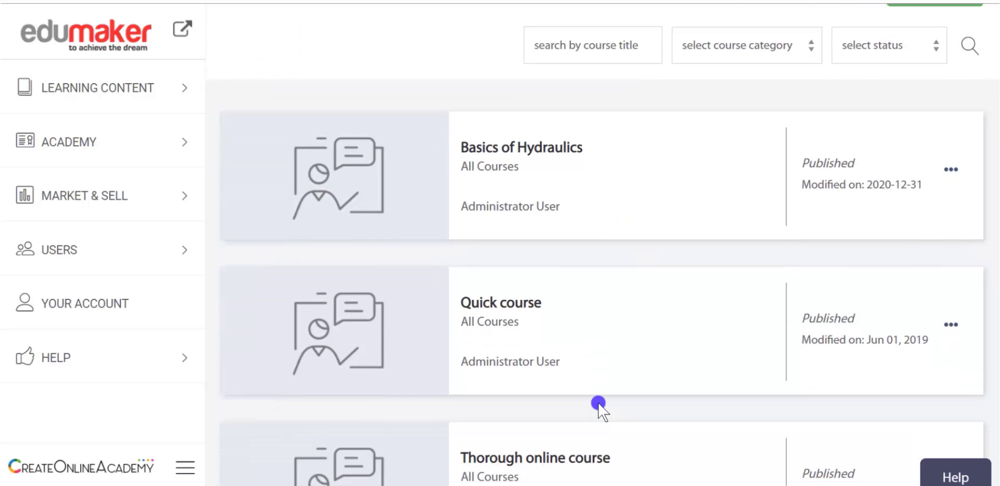
{"action": "scroll", "coordinate": [599, 404], "scroll_direction": "down", "scroll_amount": 1}
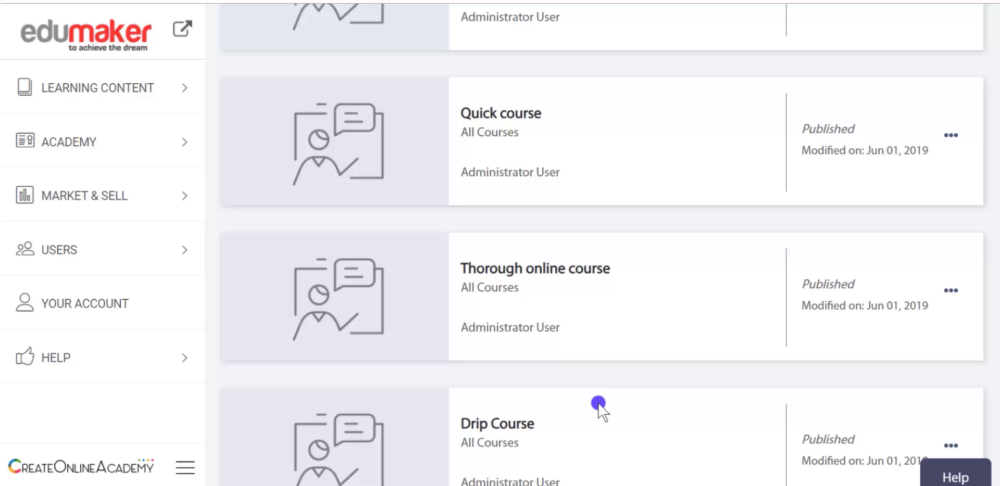
{"action": "scroll", "coordinate": [599, 404], "scroll_direction": "up", "scroll_amount": 3}
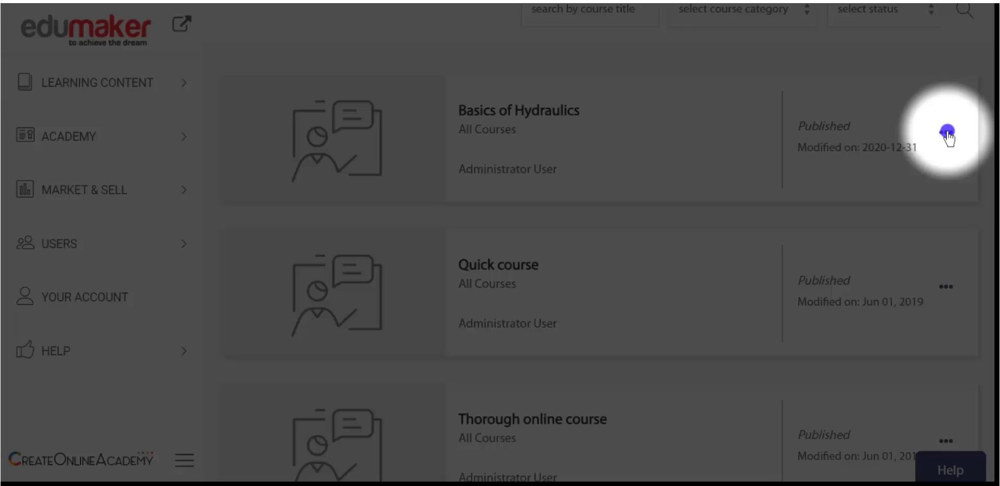
{"action": "left_click", "coordinate": [946, 135]}
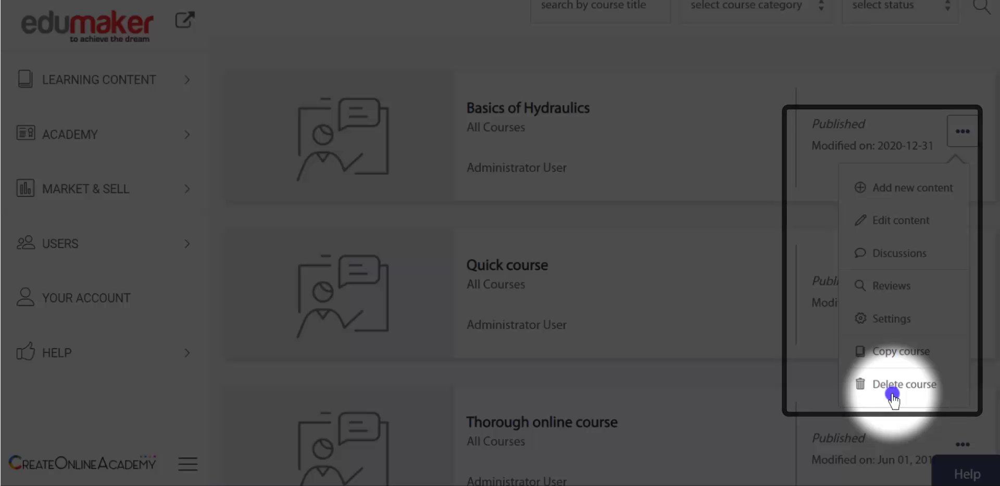
{"action": "left_click", "coordinate": [986, 333]}
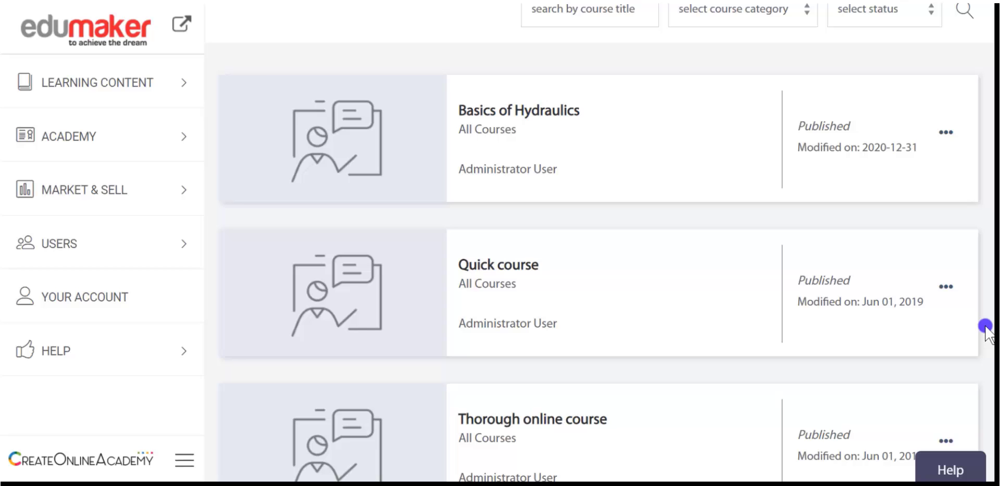
Step: Open the Quick course and examine the chapters, lectures and content-adding options in its curriculum
{"action": "left_click", "coordinate": [518, 267]}
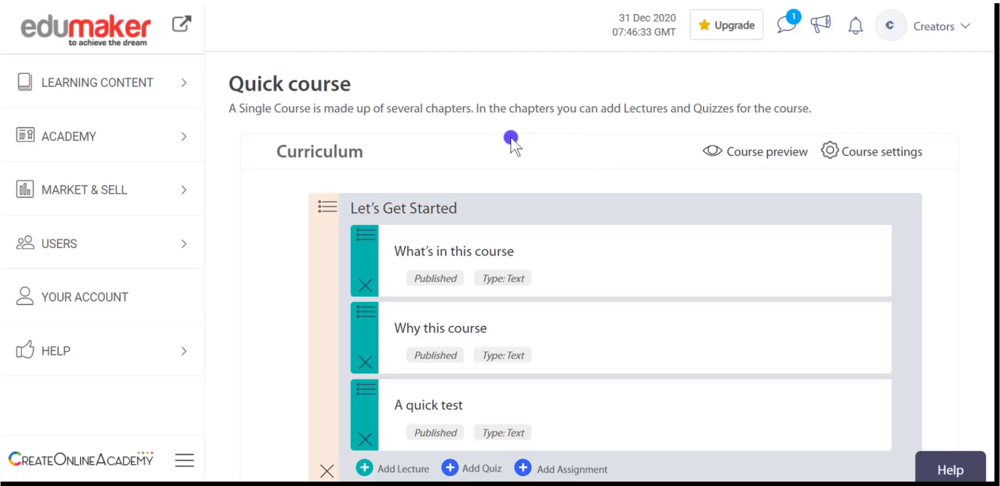
{"action": "scroll", "coordinate": [424, 89], "scroll_direction": "down", "scroll_amount": 4}
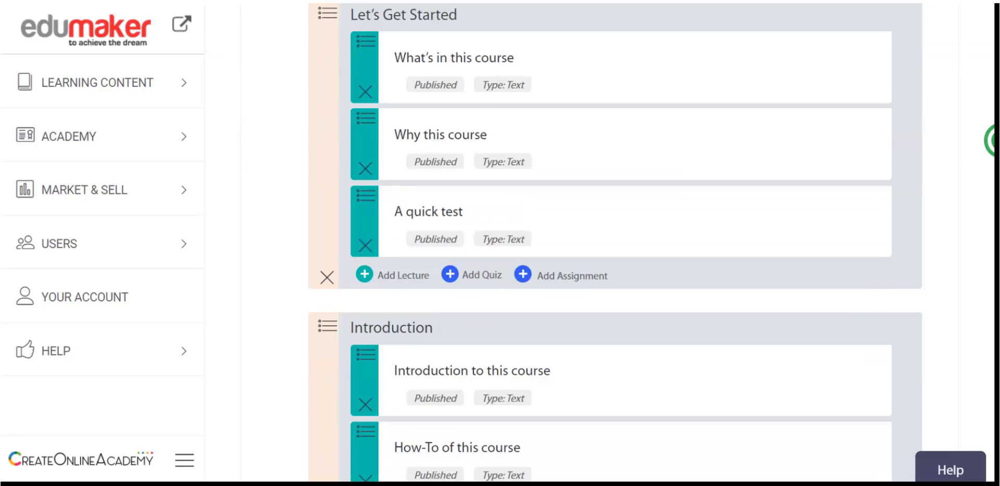
{"action": "scroll", "coordinate": [423, 88], "scroll_direction": "up", "scroll_amount": 1}
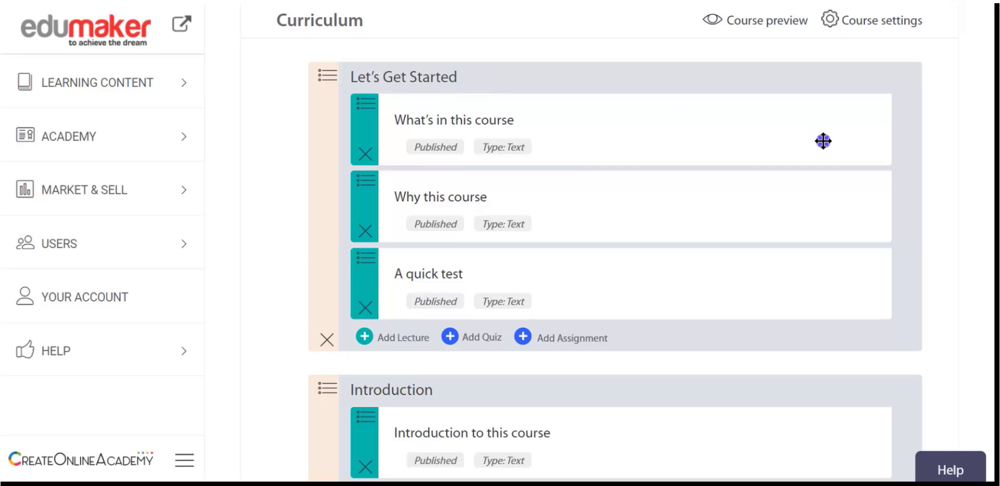
{"action": "scroll", "coordinate": [614, 245], "scroll_direction": "down", "scroll_amount": 3}
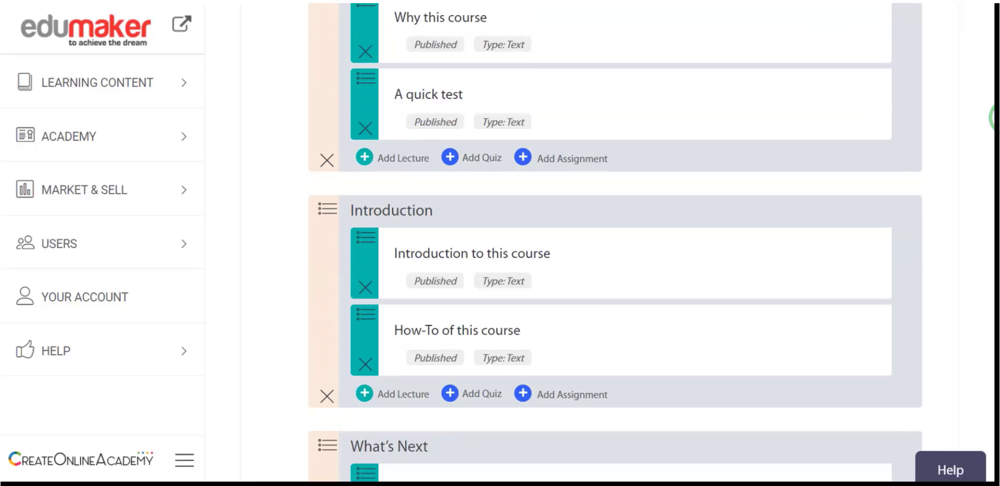
{"action": "scroll", "coordinate": [614, 244], "scroll_direction": "down", "scroll_amount": 4}
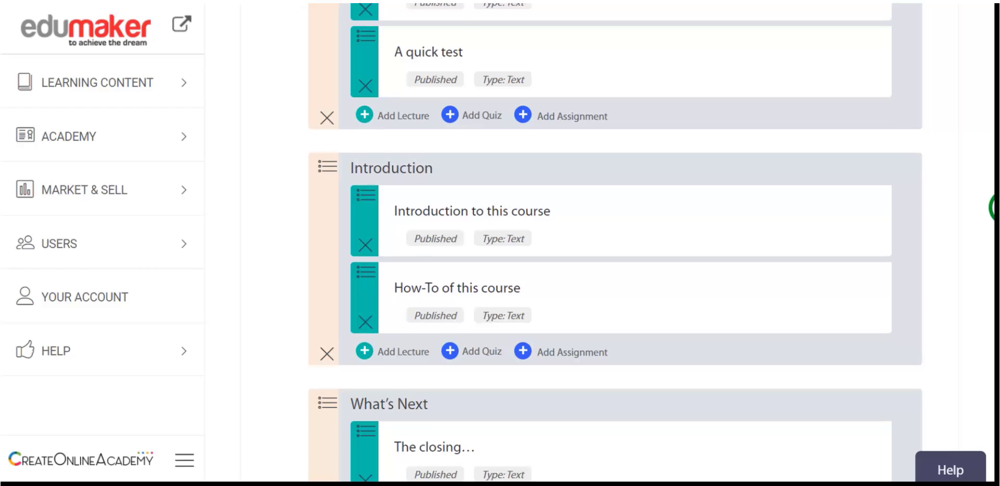
{"action": "scroll", "coordinate": [615, 244], "scroll_direction": "down", "scroll_amount": 1}
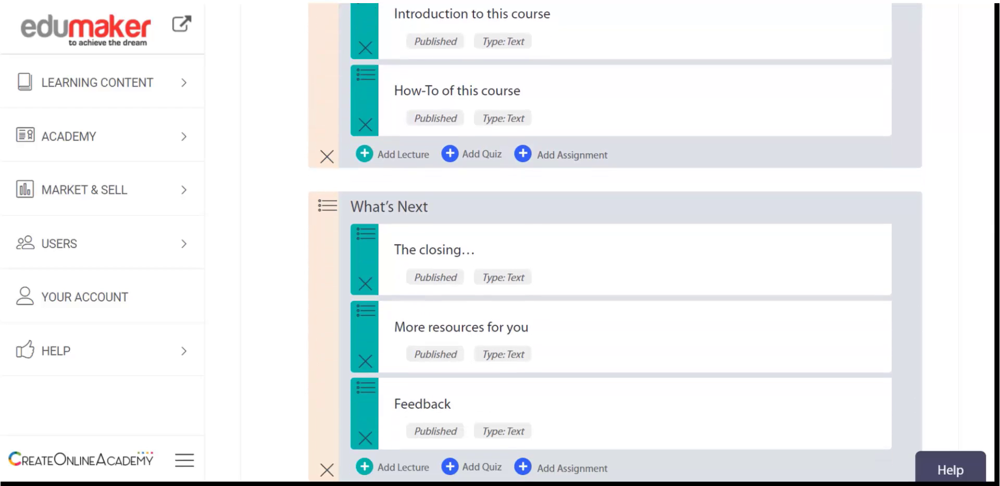
{"action": "scroll", "coordinate": [614, 244], "scroll_direction": "down", "scroll_amount": 2}
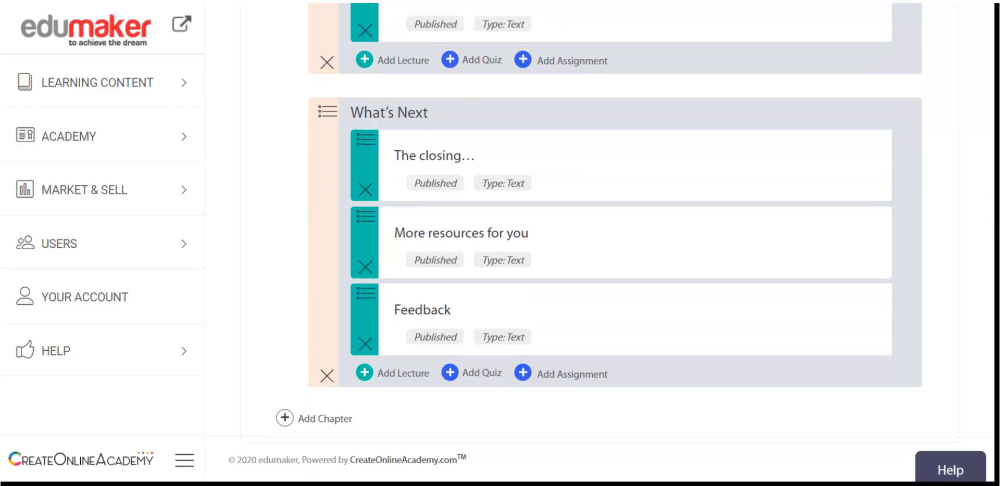
{"action": "scroll", "coordinate": [614, 245], "scroll_direction": "up", "scroll_amount": 7}
{"action": "scroll", "coordinate": [447, 39], "scroll_direction": "up", "scroll_amount": 3}
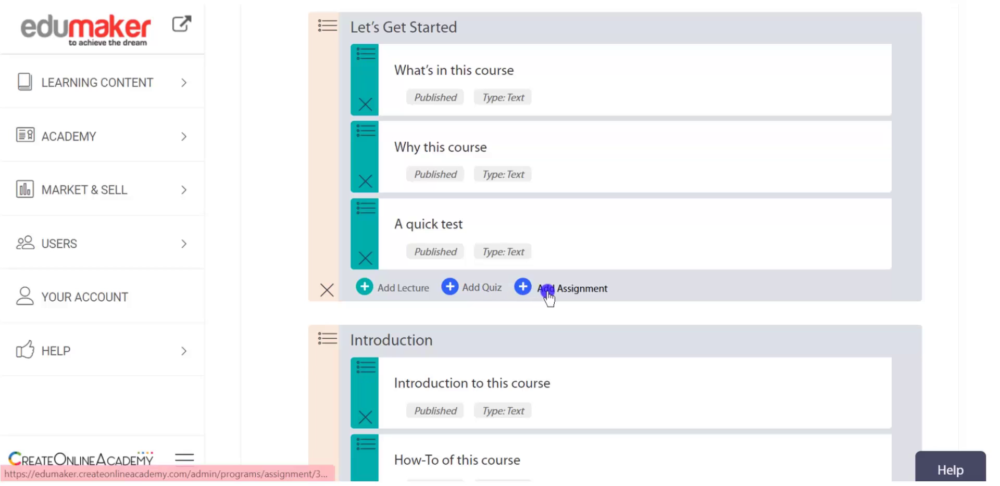
{"action": "scroll", "coordinate": [614, 242], "scroll_direction": "down", "scroll_amount": 1}
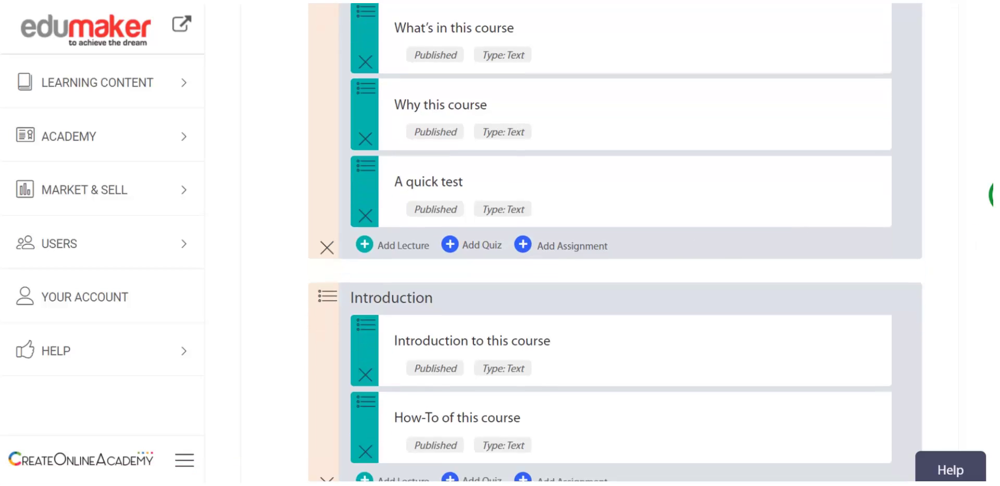
{"action": "scroll", "coordinate": [615, 242], "scroll_direction": "down", "scroll_amount": 2}
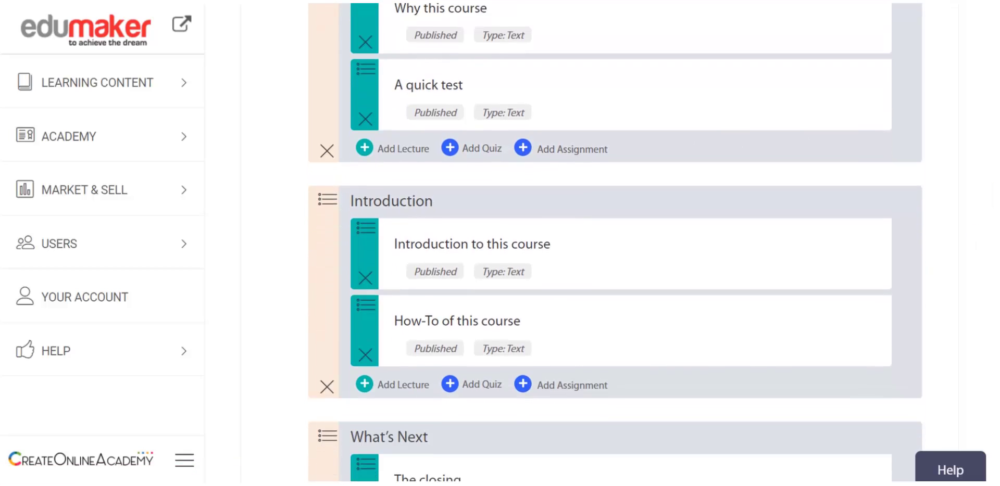
{"action": "scroll", "coordinate": [614, 242], "scroll_direction": "up", "scroll_amount": 5}
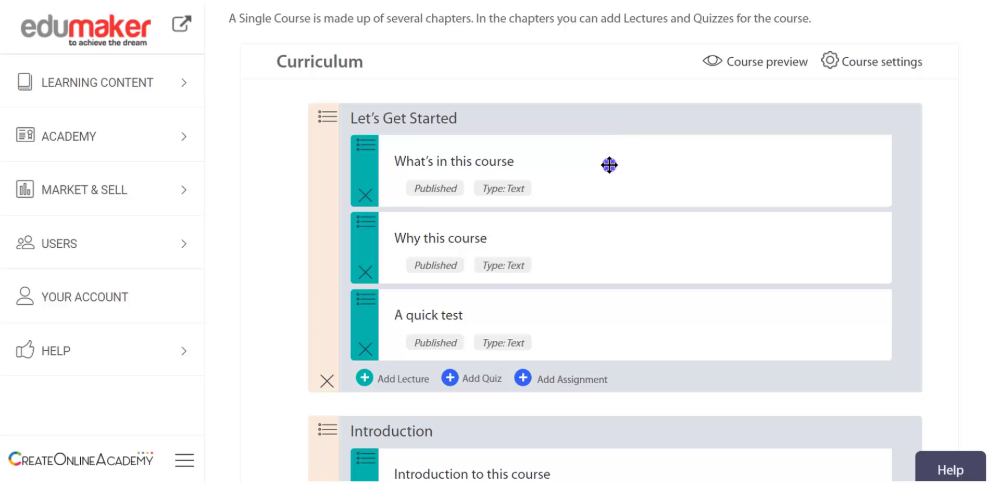
Step: Reorder the curriculum, moving the What's in this course lecture below Why this course and the Introduction chapter above Let's Get Started
{"action": "left_click_drag", "start_coordinate": [610, 166], "coordinate": [614, 248]}
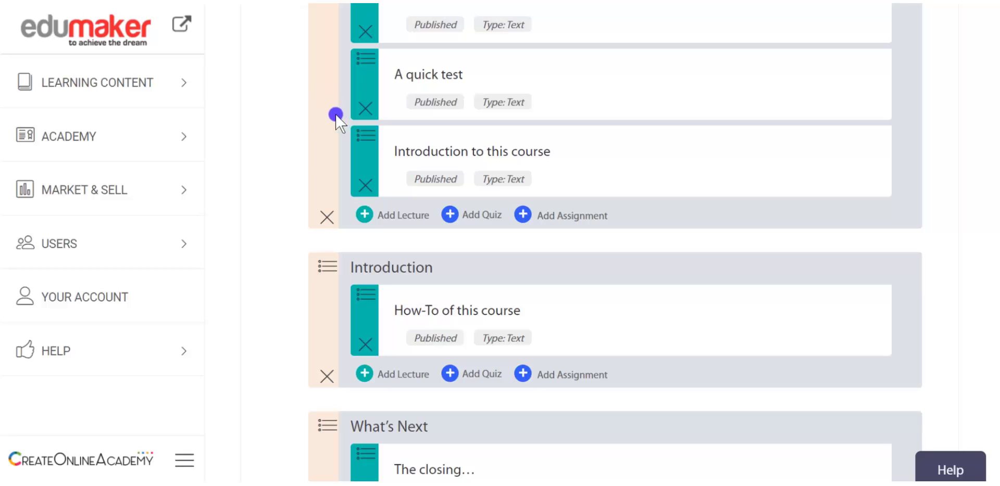
{"action": "left_click_drag", "start_coordinate": [341, 304], "coordinate": [342, 7]}
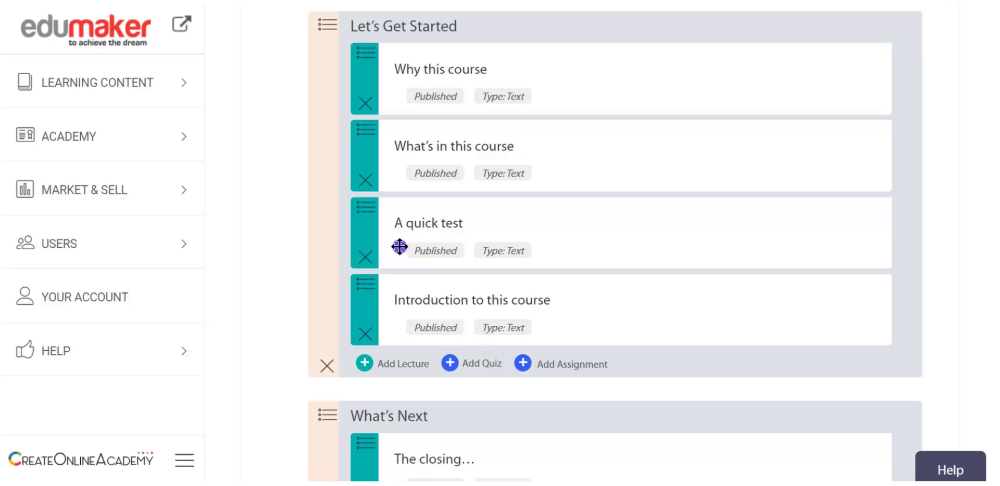
Step: Request deletion of the A quick test lecture and of the Let's Get Started chapter, cancelling both requests
{"action": "left_click", "coordinate": [368, 259]}
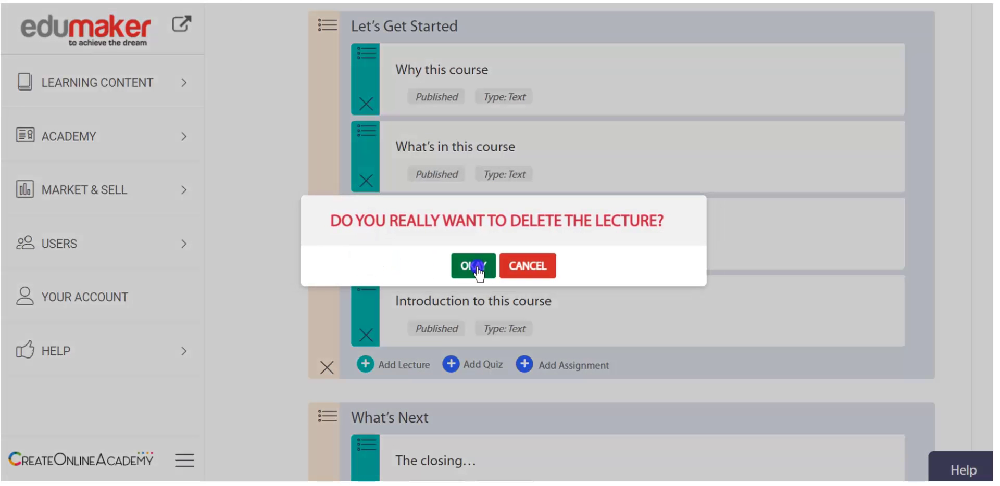
{"action": "left_click", "coordinate": [524, 266]}
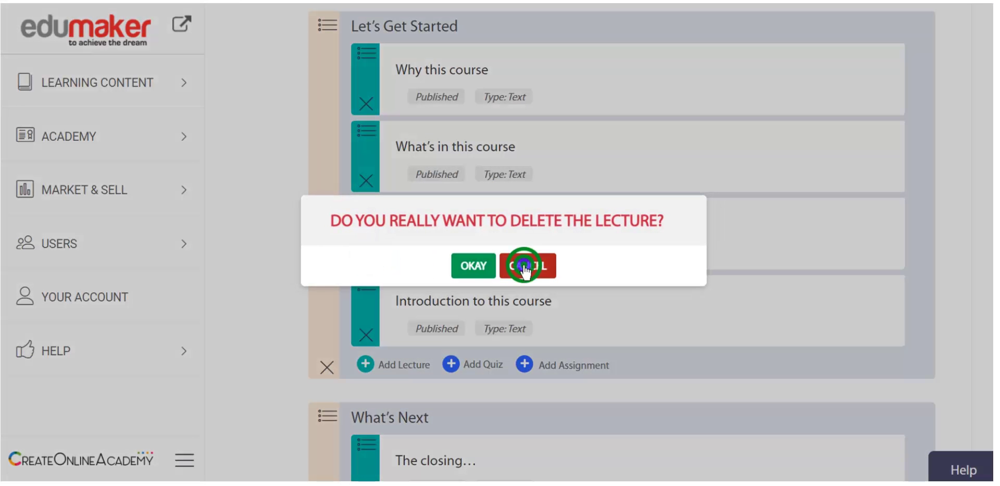
{"action": "left_click", "coordinate": [328, 370]}
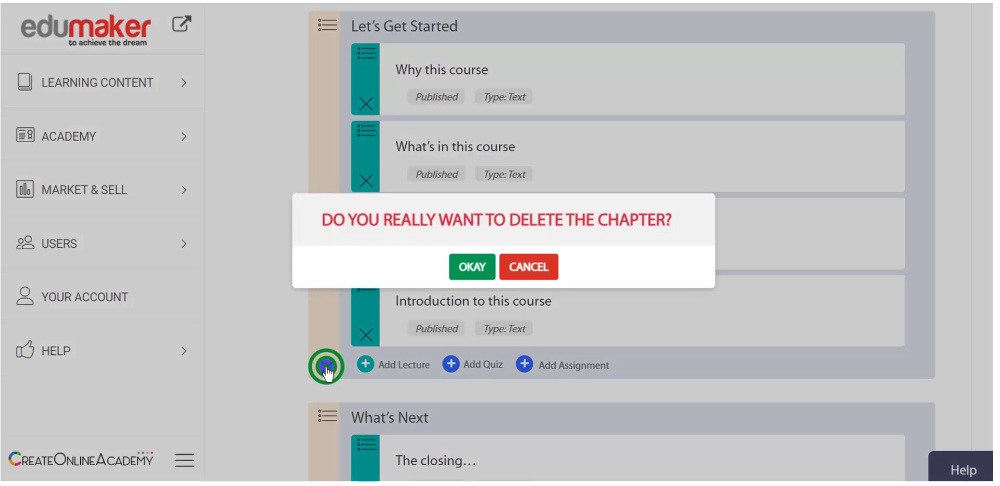
{"action": "left_click", "coordinate": [526, 267]}
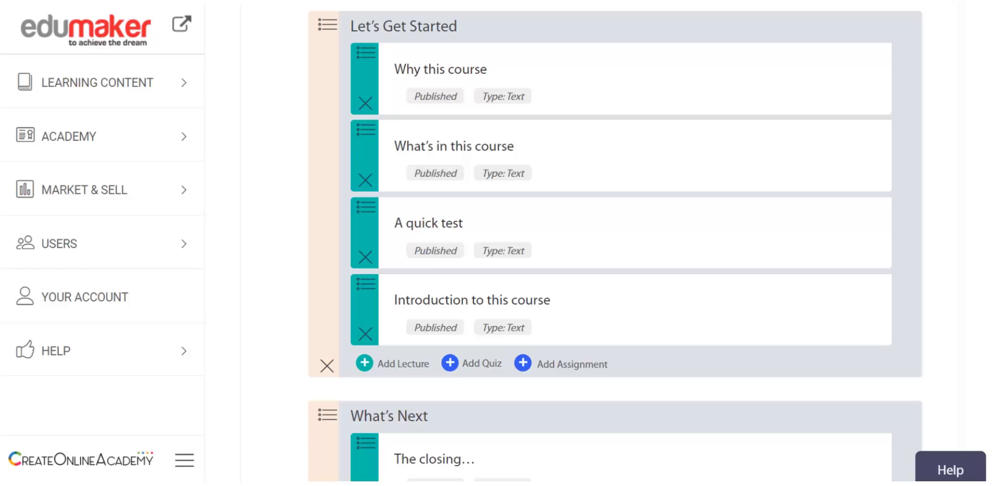
Step: Add a published chapter titled An alternative summary at the end of the Quick course curriculum
{"action": "scroll", "coordinate": [614, 242], "scroll_direction": "up", "scroll_amount": 4}
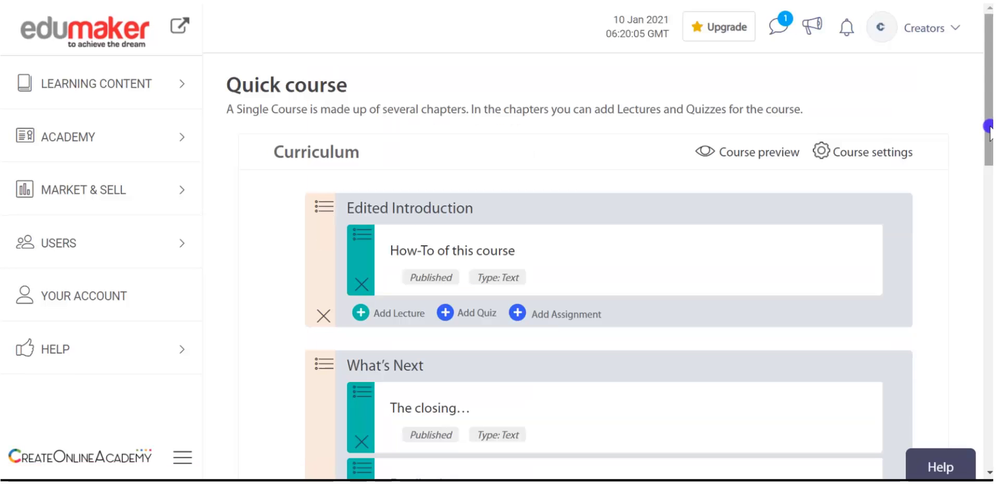
{"action": "scroll", "coordinate": [982, 122], "scroll_direction": "down", "scroll_amount": 15}
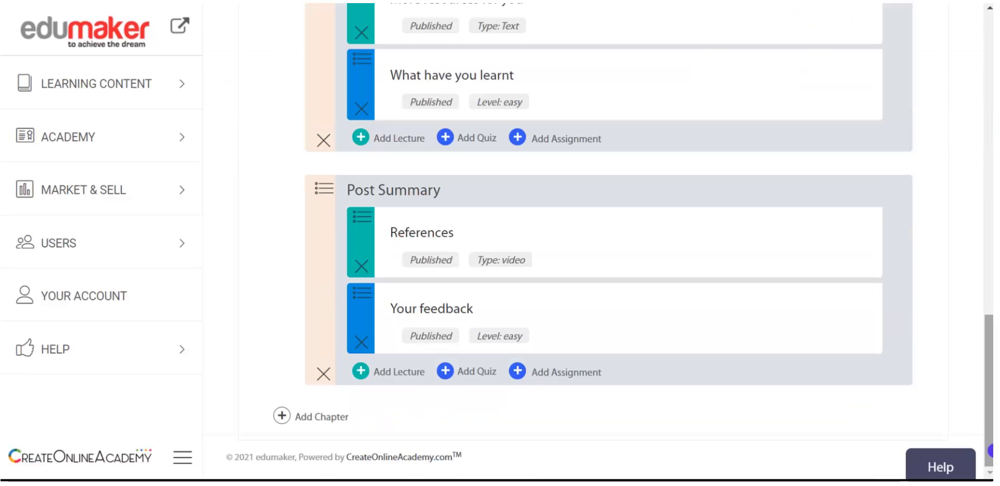
{"action": "left_click", "coordinate": [308, 418]}
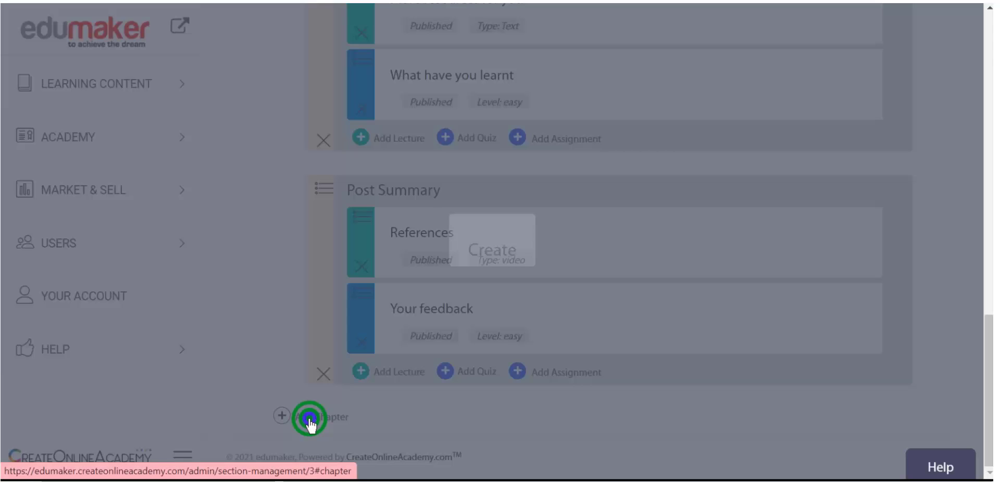
{"action": "left_click", "coordinate": [369, 229]}
{"action": "type", "text": "An alternative summary"}
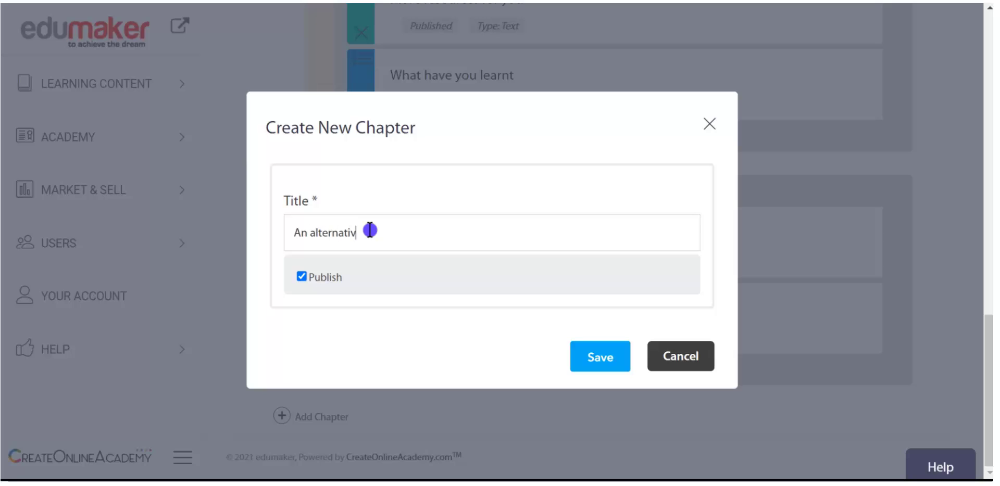
{"action": "left_click", "coordinate": [599, 357]}
{"action": "left_click_drag", "start_coordinate": [986, 312], "coordinate": [988, 343]}
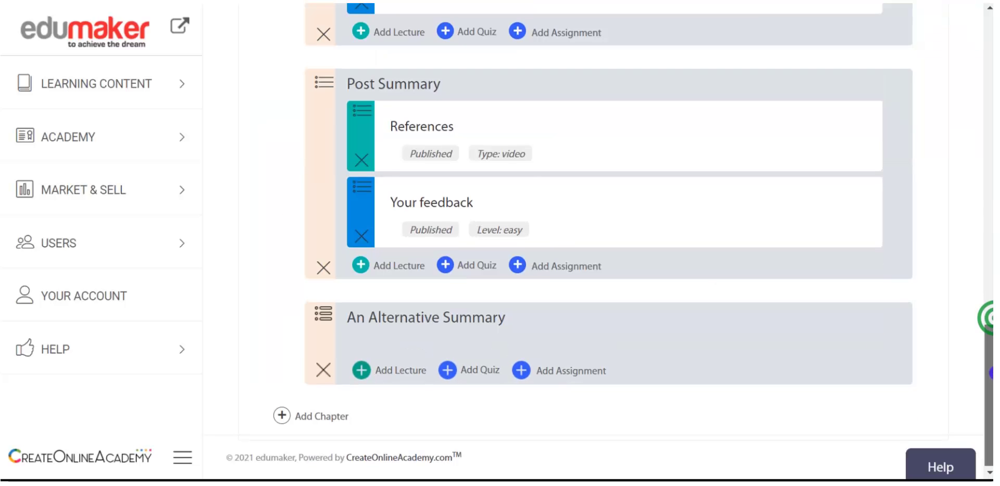
Step: Open the Quick course's settings and examine the Basic fields for name, description, learning outcomes, preview link and course image
{"action": "left_click", "coordinate": [557, 371]}
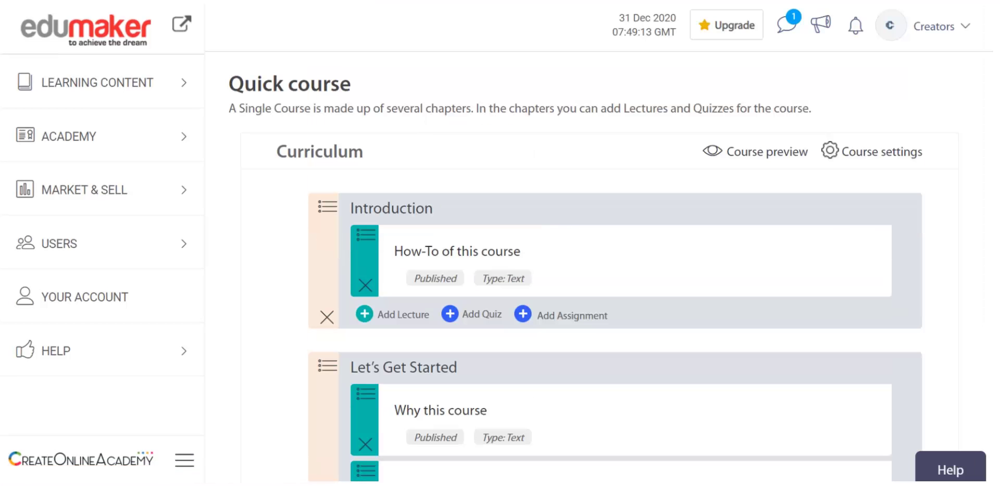
{"action": "left_click", "coordinate": [876, 154]}
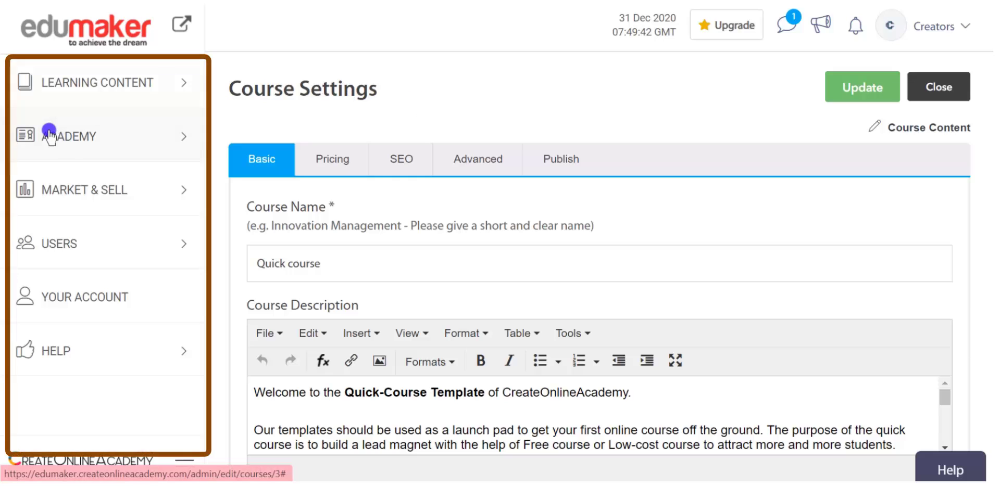
{"action": "left_click", "coordinate": [177, 136]}
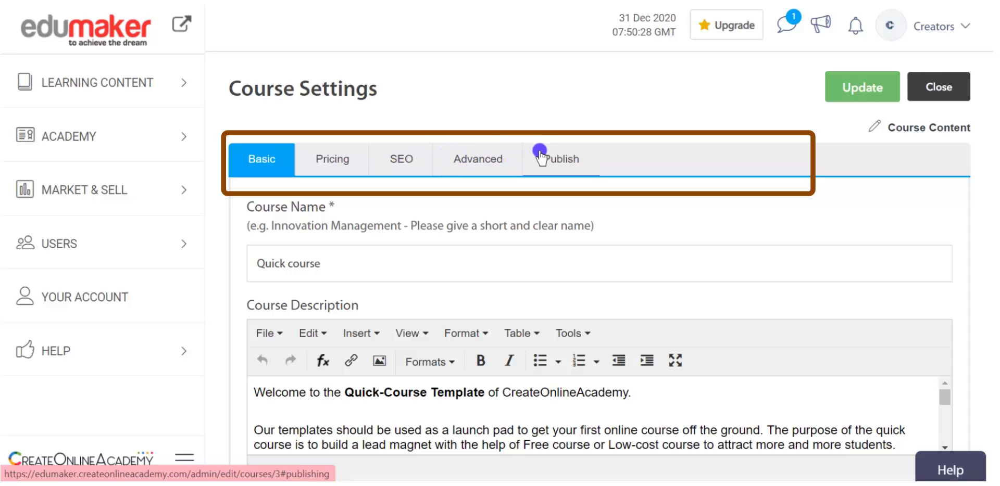
{"action": "scroll", "coordinate": [549, 157], "scroll_direction": "down", "scroll_amount": 3}
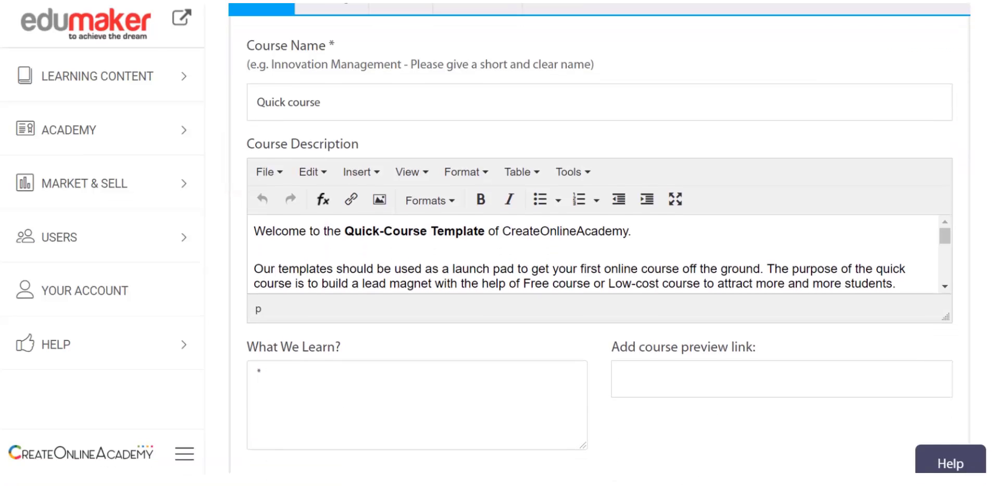
{"action": "scroll", "coordinate": [599, 235], "scroll_direction": "up", "scroll_amount": 1}
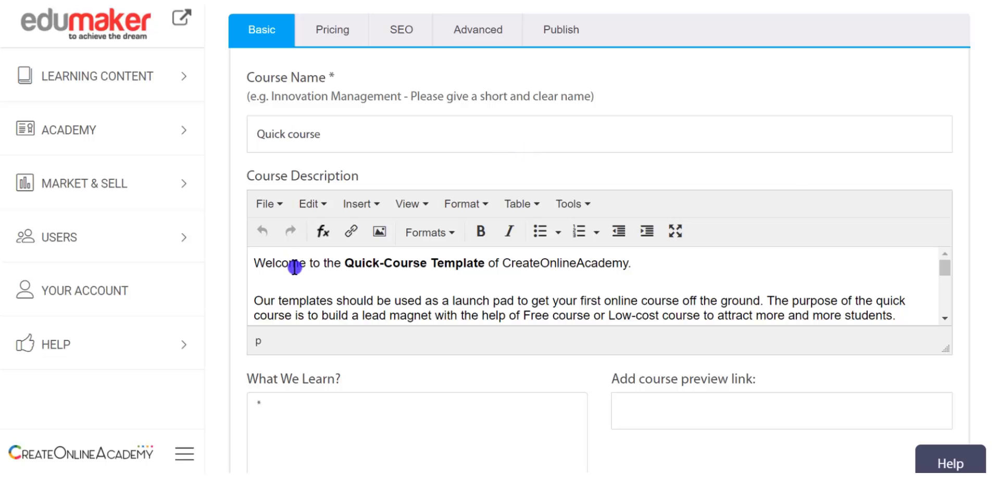
{"action": "scroll", "coordinate": [294, 268], "scroll_direction": "down", "scroll_amount": 7}
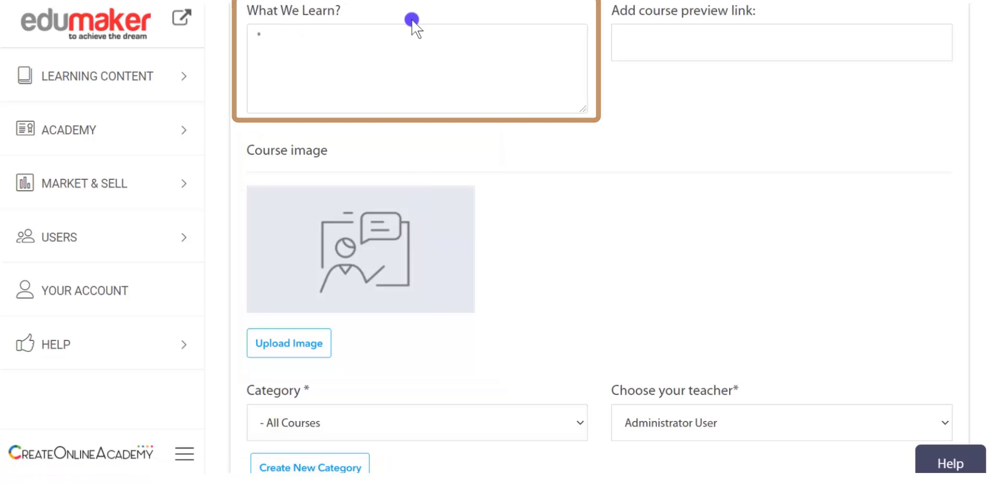
{"action": "scroll", "coordinate": [700, 24], "scroll_direction": "up", "scroll_amount": 5}
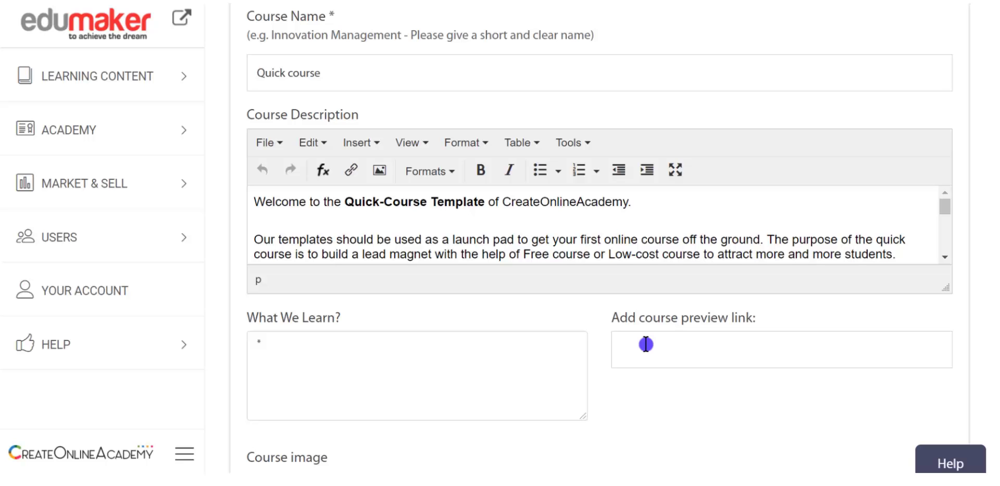
{"action": "scroll", "coordinate": [646, 344], "scroll_direction": "down", "scroll_amount": 5}
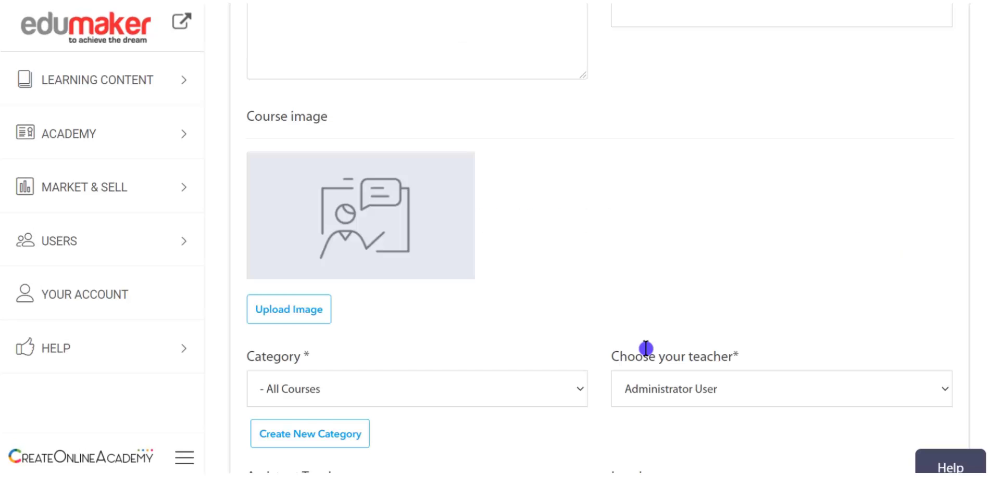
{"action": "scroll", "coordinate": [645, 348], "scroll_direction": "down", "scroll_amount": 3}
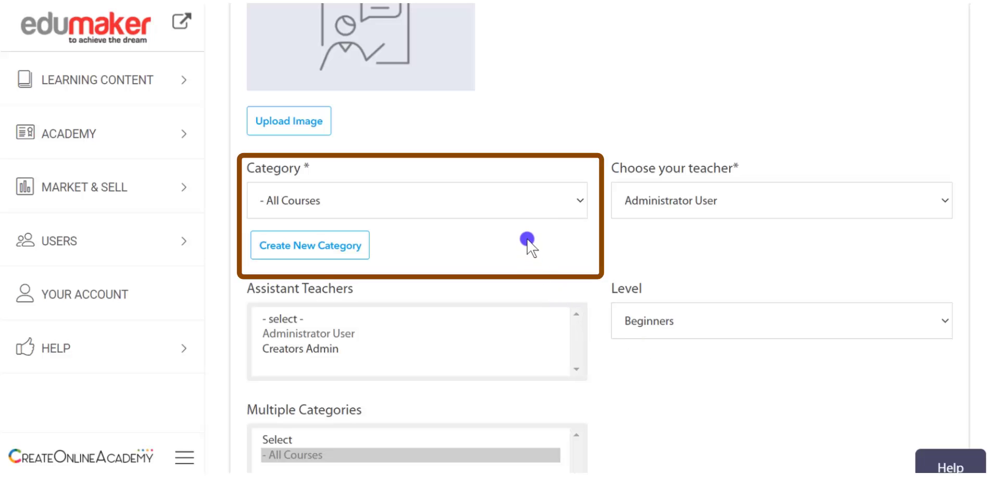
Step: Examine the Basic settings for category, teacher, assistant teachers, level and multiple categories
{"action": "left_click", "coordinate": [507, 205]}
{"action": "left_click", "coordinate": [507, 204]}
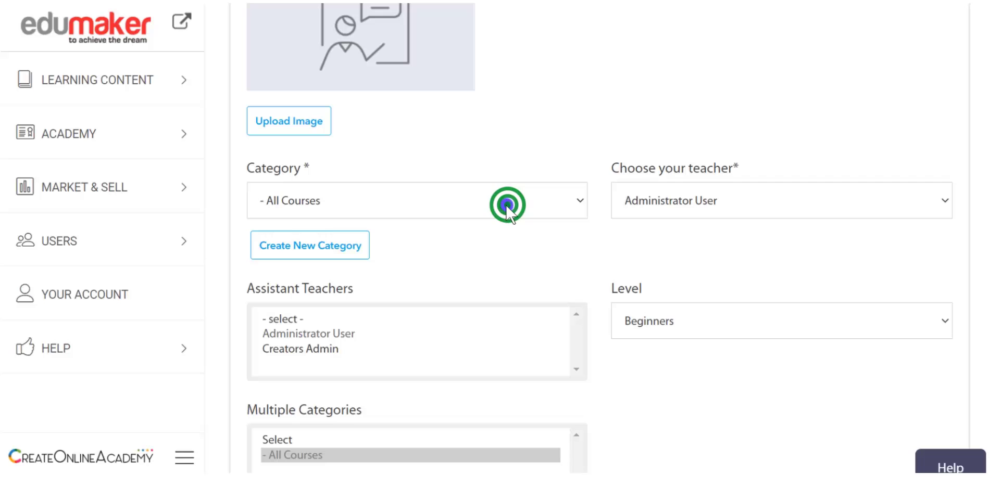
{"action": "left_click", "coordinate": [339, 246]}
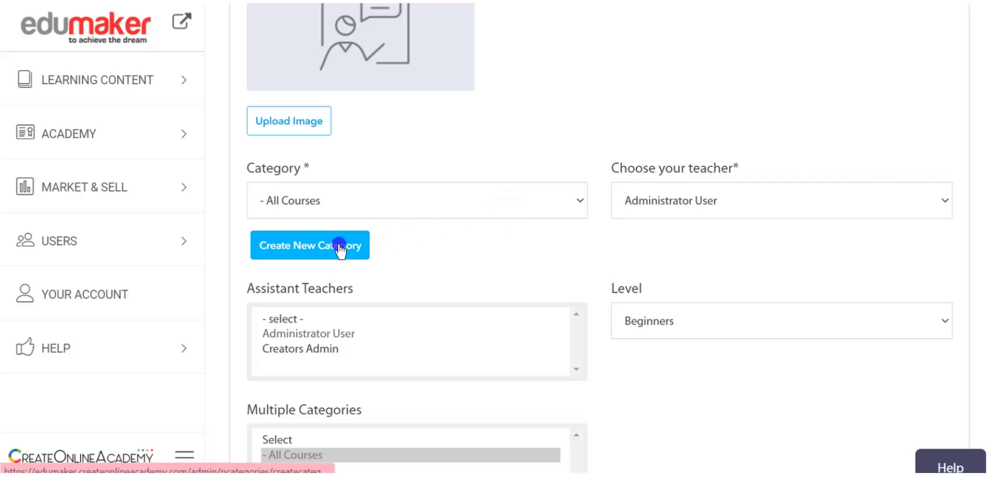
{"action": "left_click", "coordinate": [664, 196]}
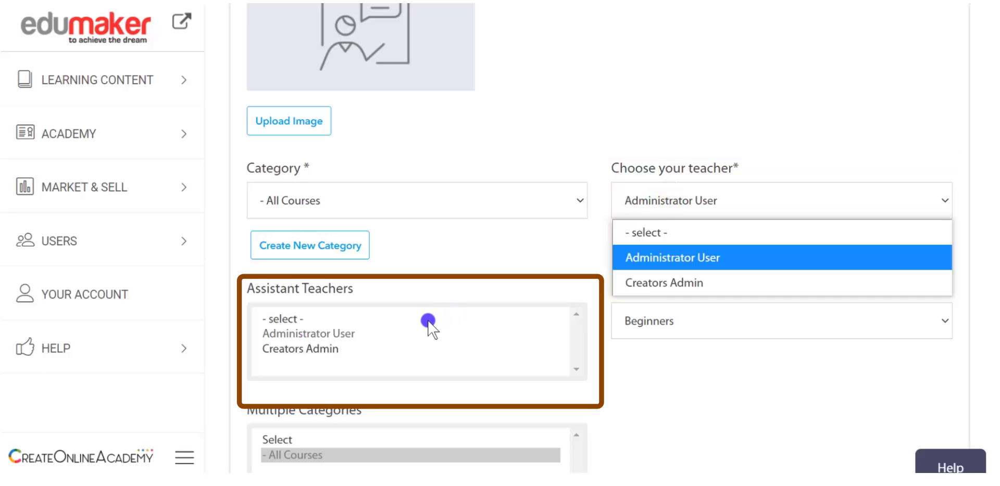
{"action": "left_click", "coordinate": [319, 359]}
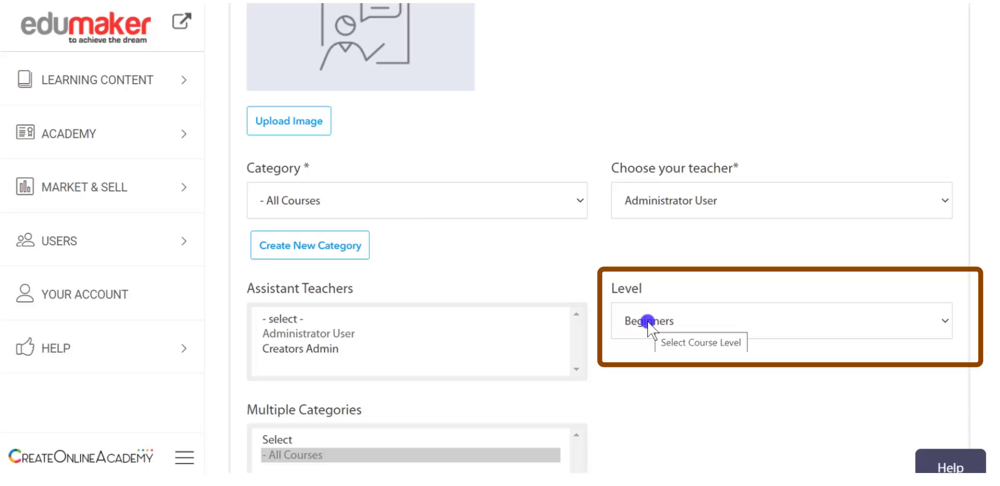
{"action": "scroll", "coordinate": [647, 321], "scroll_direction": "down", "scroll_amount": 2}
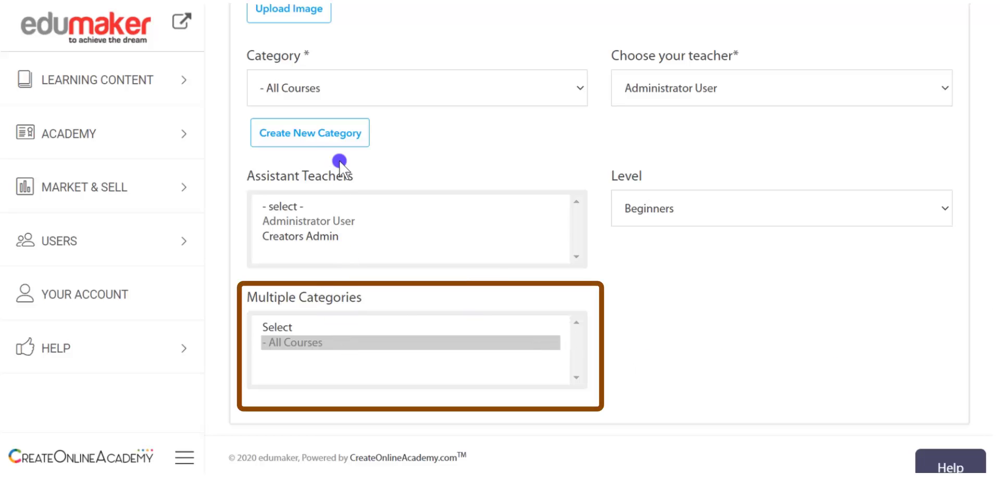
Step: Save the Quick course's Basic settings
{"action": "scroll", "coordinate": [339, 156], "scroll_direction": "up", "scroll_amount": 10}
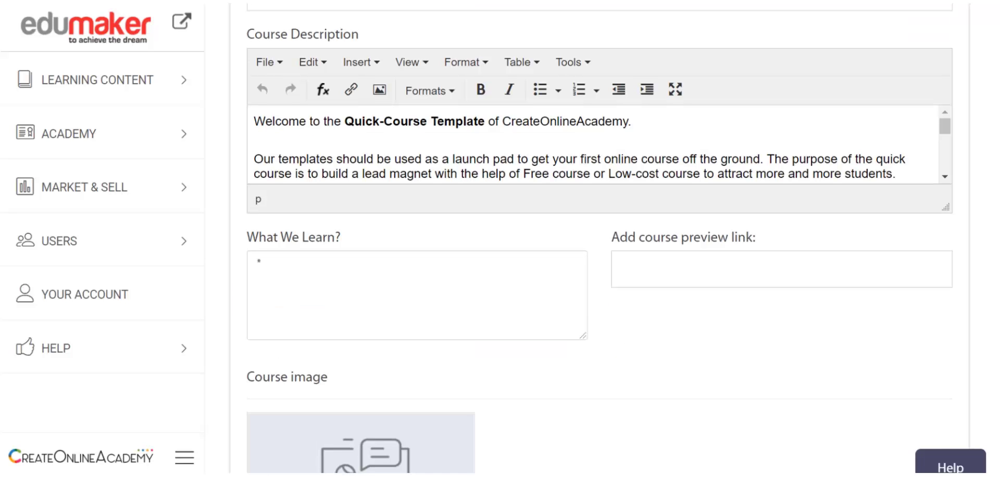
{"action": "scroll", "coordinate": [598, 245], "scroll_direction": "up", "scroll_amount": 3}
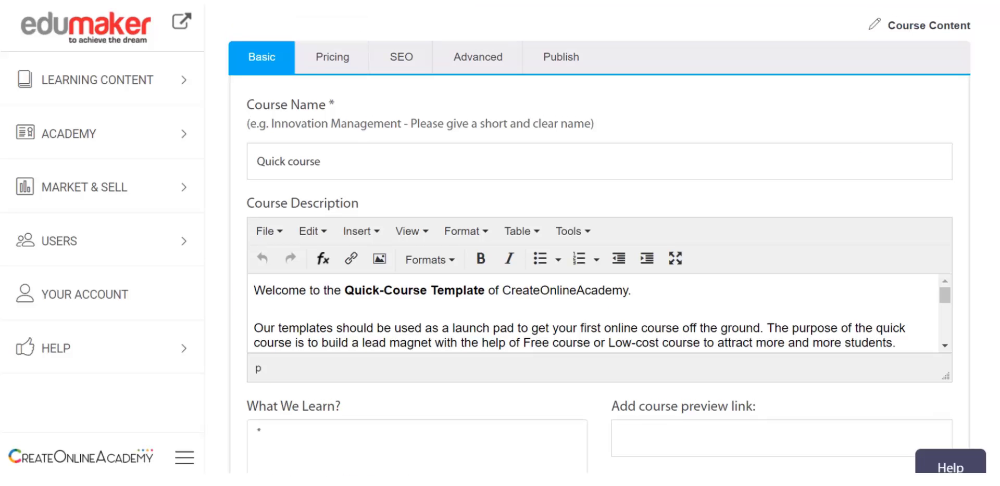
{"action": "scroll", "coordinate": [599, 244], "scroll_direction": "up", "scroll_amount": 2}
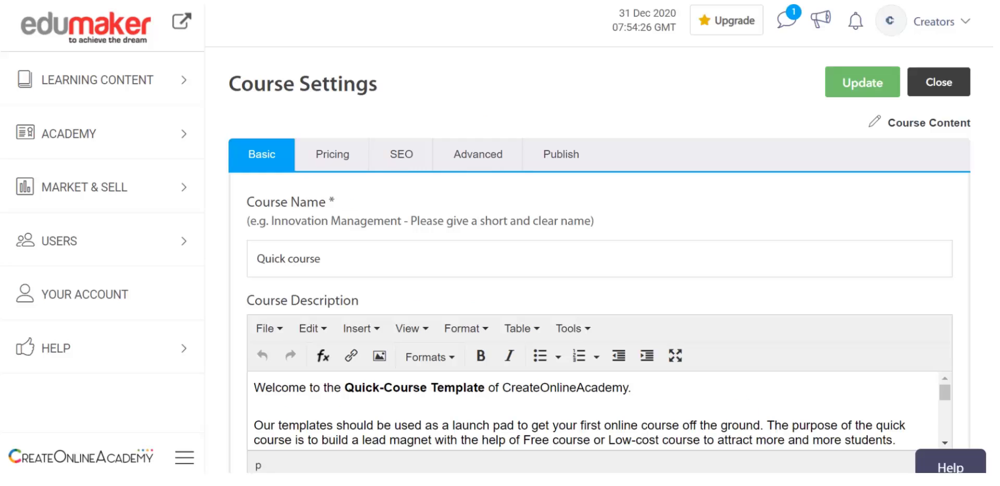
{"action": "left_click", "coordinate": [858, 90]}
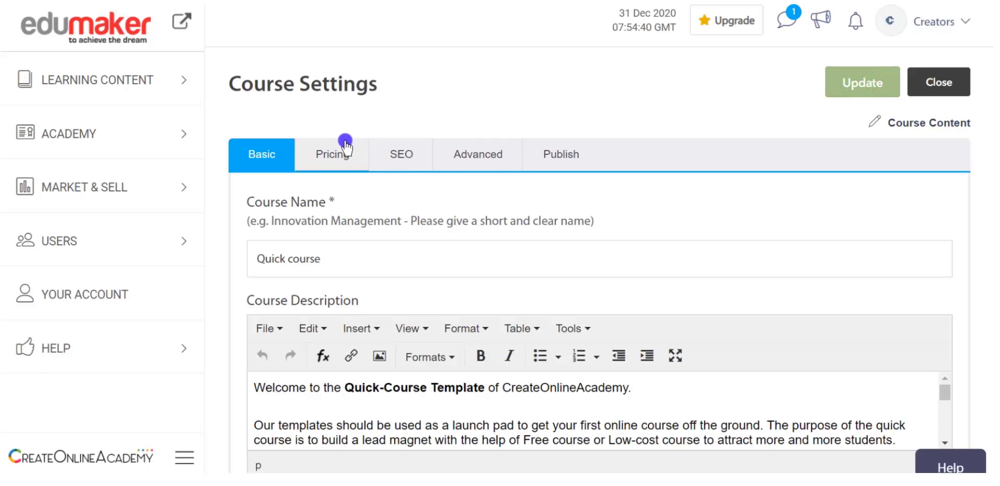
Step: Open the course's pricing settings and preview the One-time payment and Subscription options before returning to Free
{"action": "left_click", "coordinate": [328, 155]}
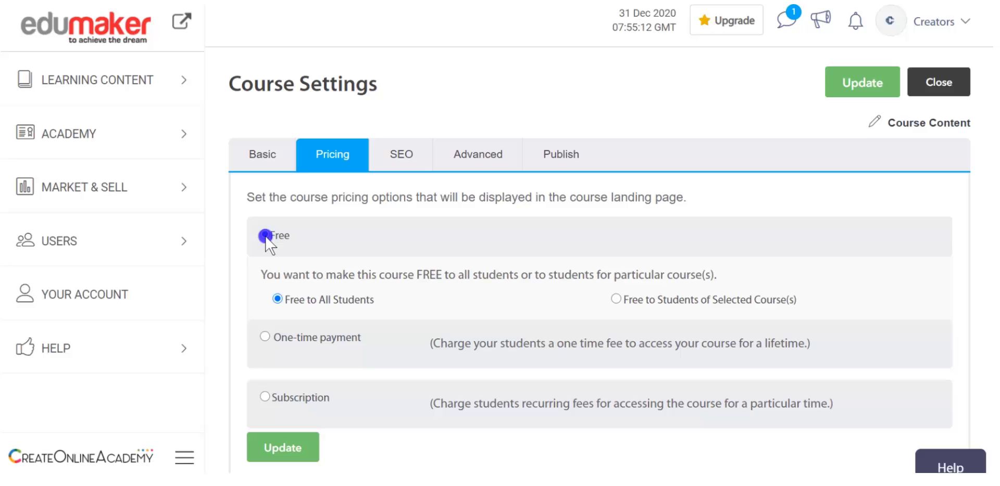
{"action": "left_click", "coordinate": [264, 336]}
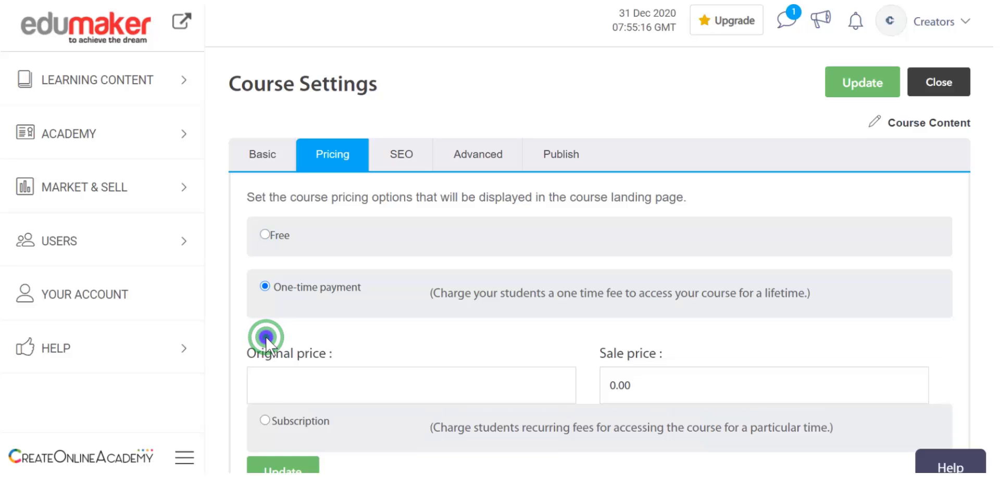
{"action": "left_click", "coordinate": [264, 420]}
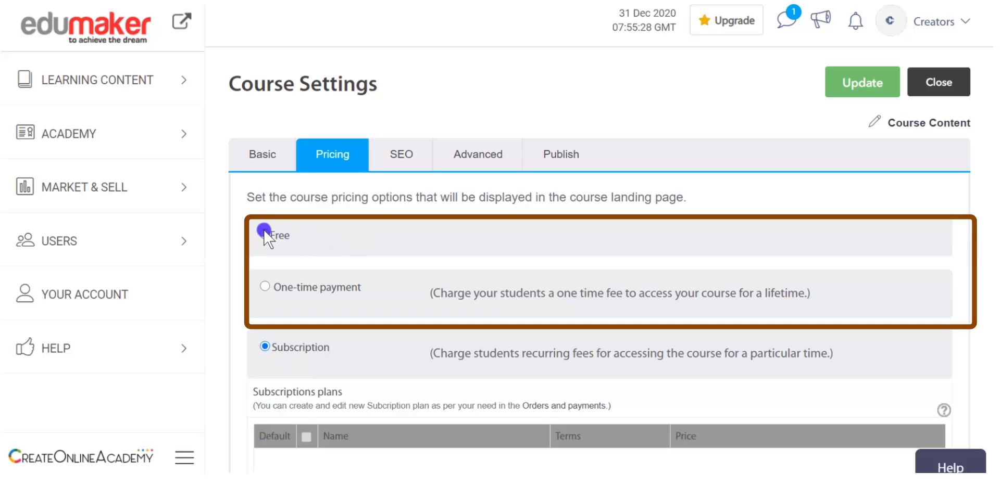
{"action": "left_click", "coordinate": [264, 230]}
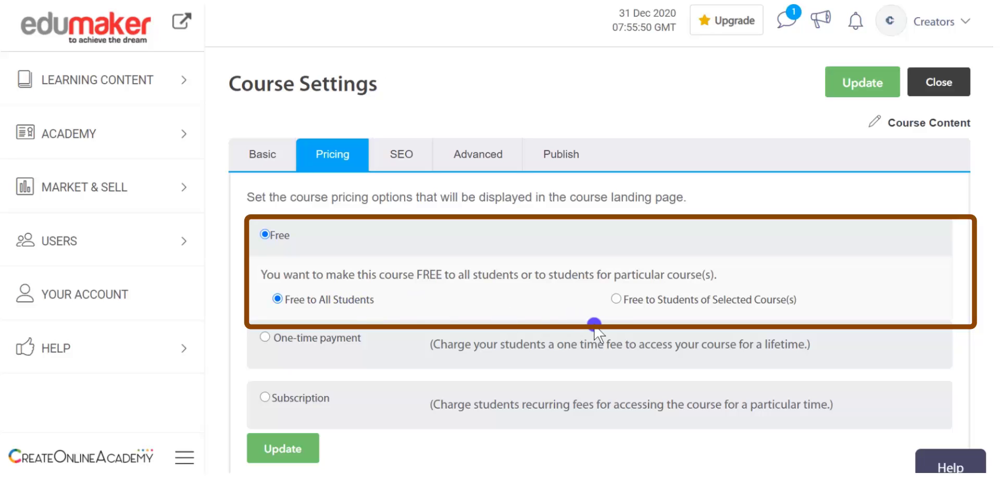
Step: Examine the Free to Students of Selected Course(s) option and the original and sale price fields of One-time payment
{"action": "left_click", "coordinate": [613, 300]}
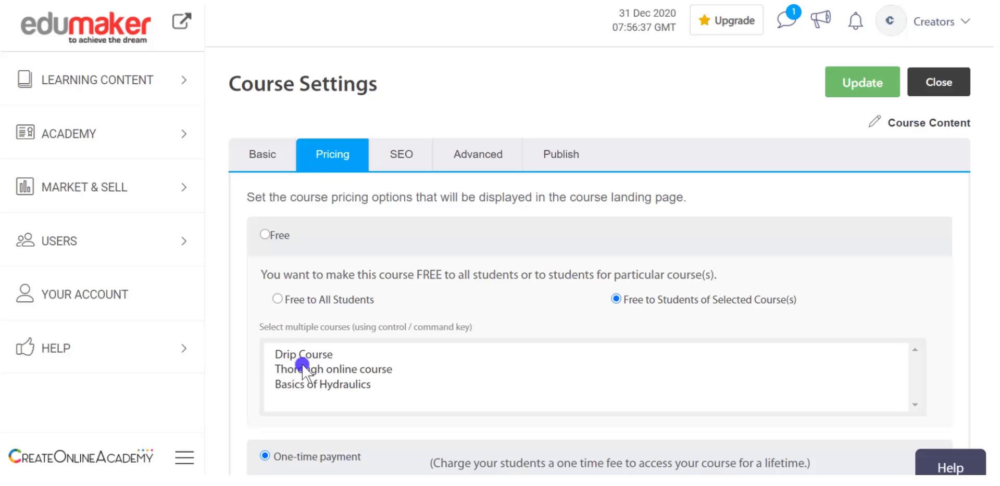
{"action": "left_click", "coordinate": [264, 456]}
{"action": "scroll", "coordinate": [267, 279], "scroll_direction": "down", "scroll_amount": 1}
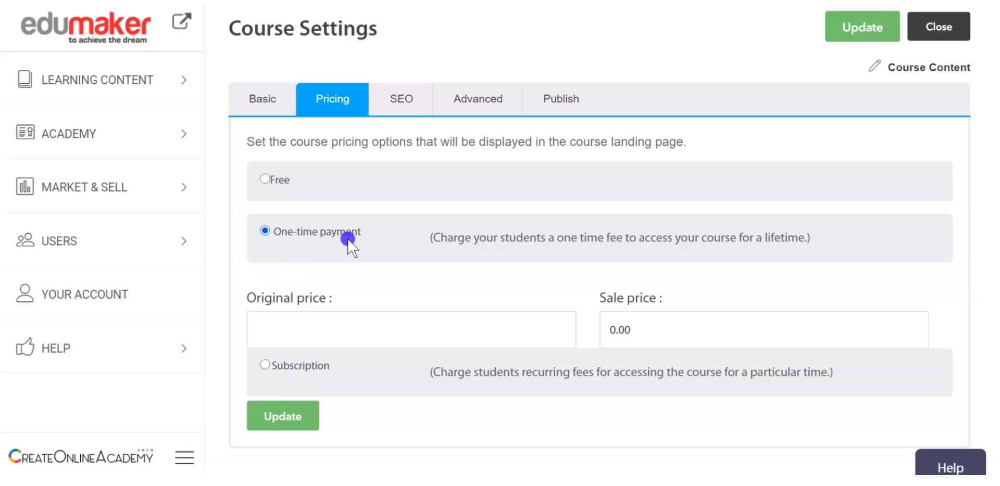
{"action": "left_click", "coordinate": [312, 330]}
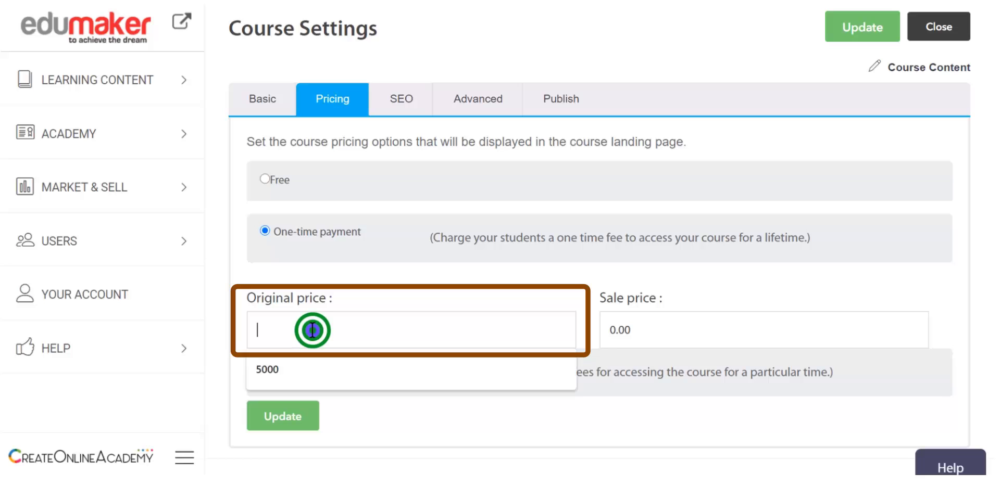
{"action": "left_click", "coordinate": [623, 326]}
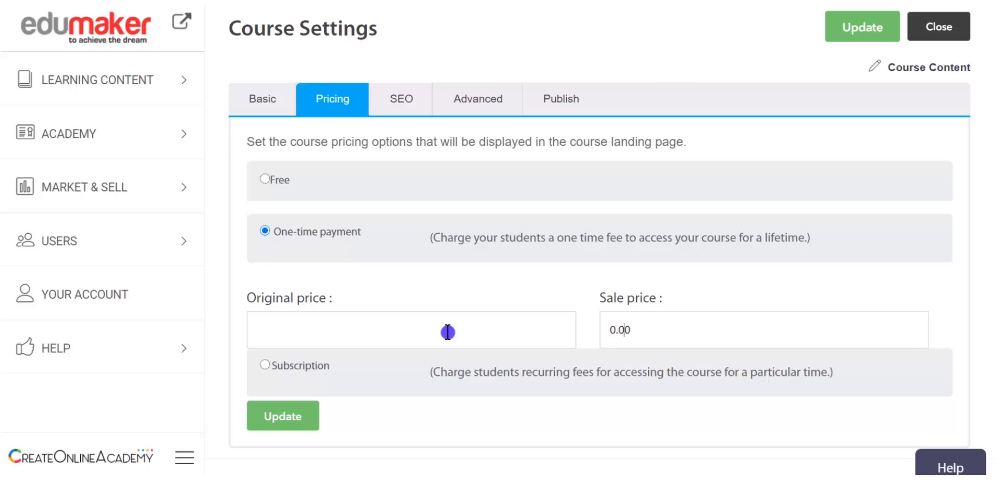
Step: Set the course pricing to Subscription and enable the 3-month Advanced Plan under Subscriptions plans at a price of 100
{"action": "left_click", "coordinate": [264, 364]}
{"action": "scroll", "coordinate": [448, 312], "scroll_direction": "down", "scroll_amount": 2}
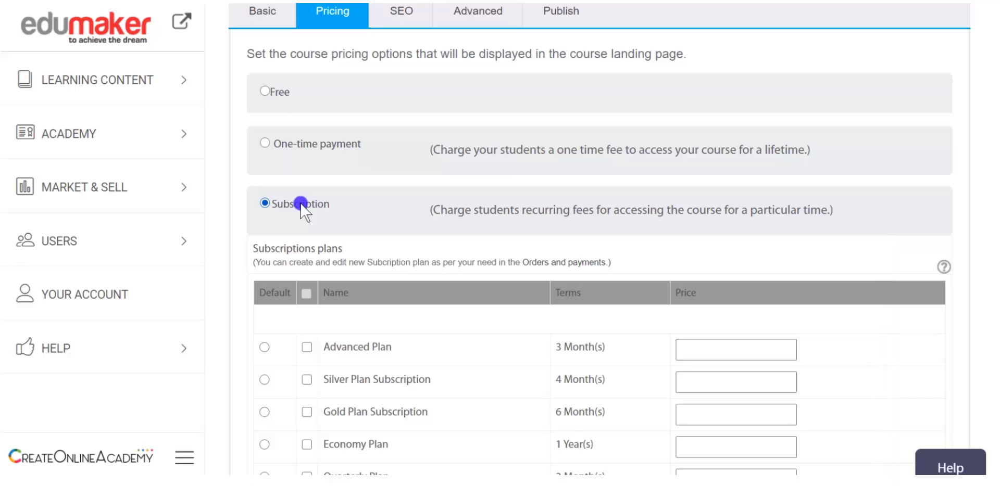
{"action": "scroll", "coordinate": [301, 204], "scroll_direction": "down", "scroll_amount": 1}
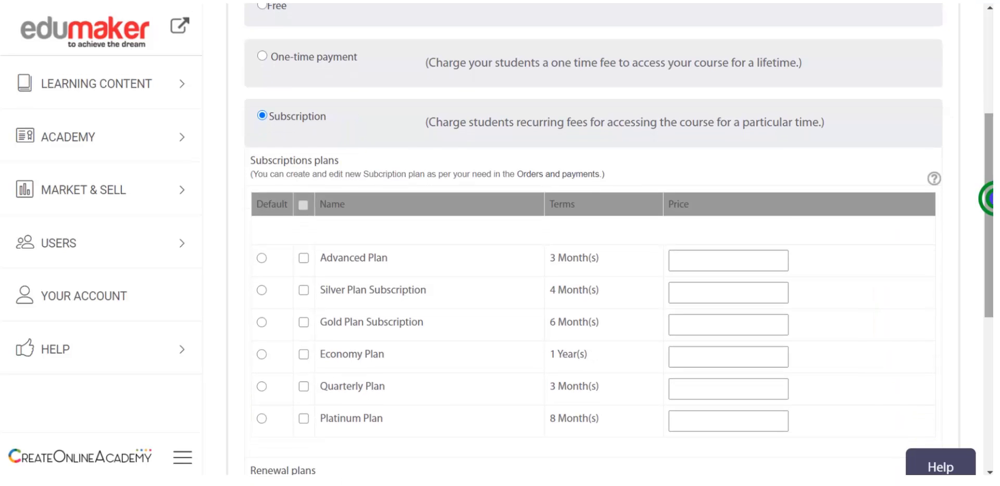
{"action": "scroll", "coordinate": [988, 257], "scroll_direction": "down", "scroll_amount": 3}
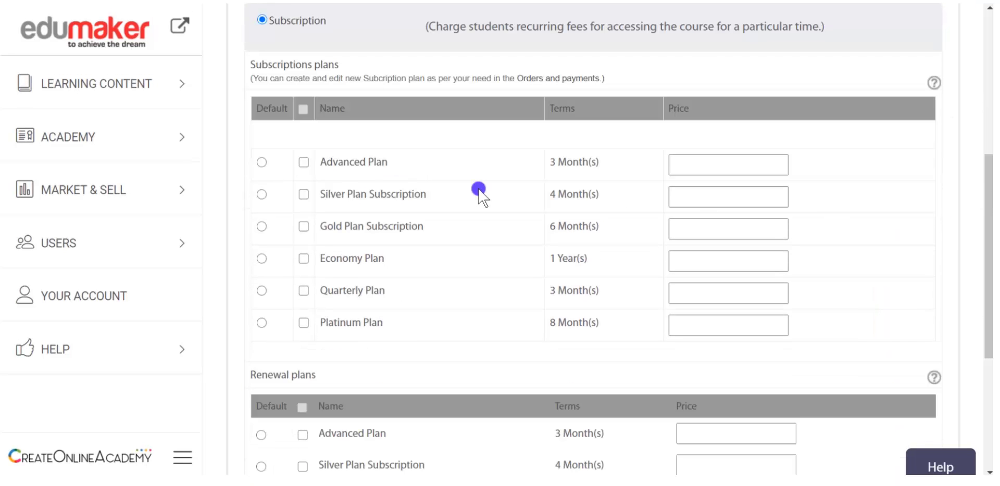
{"action": "left_click", "coordinate": [302, 162]}
{"action": "left_click", "coordinate": [703, 165]}
{"action": "type", "text": "100"}
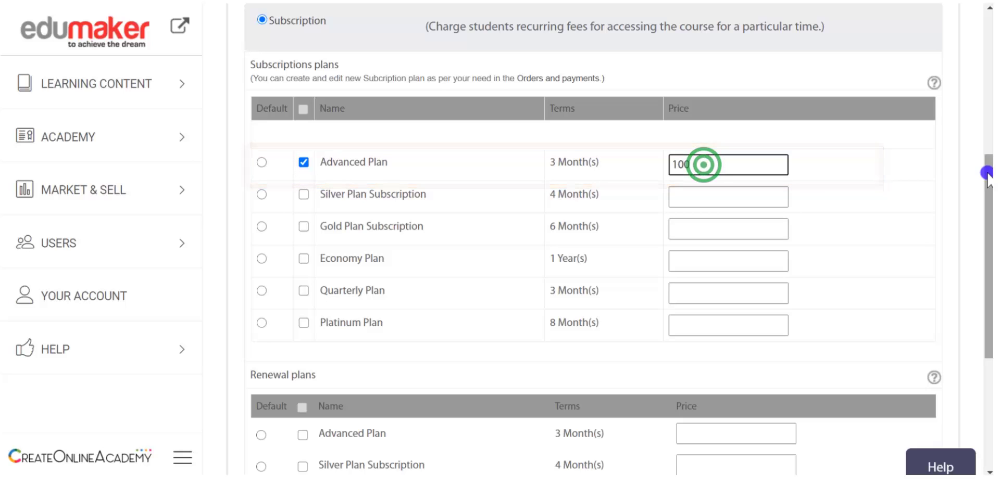
Step: Enable the Advanced Plan under Renewal plans and make Advanced Plan the default under Subscriptions plans
{"action": "scroll", "coordinate": [987, 177], "scroll_direction": "down", "scroll_amount": 4}
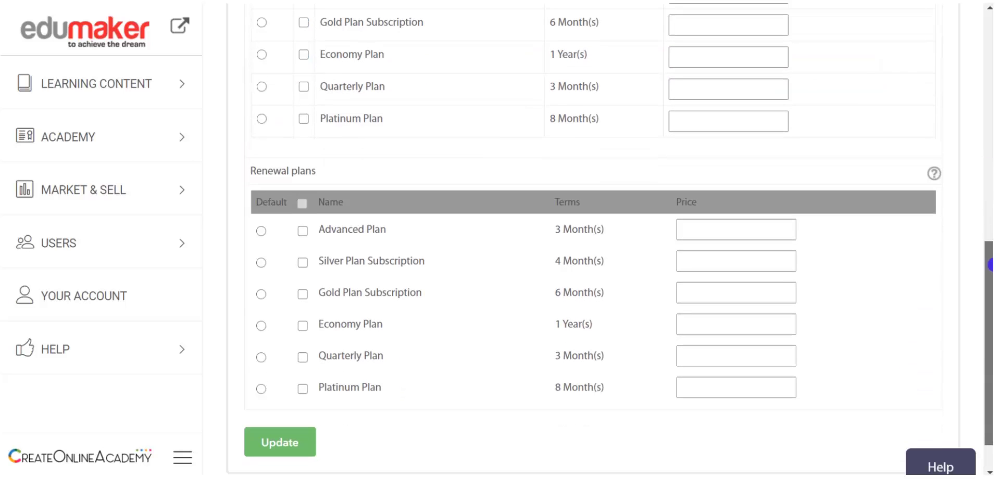
{"action": "scroll", "coordinate": [989, 266], "scroll_direction": "down", "scroll_amount": 1}
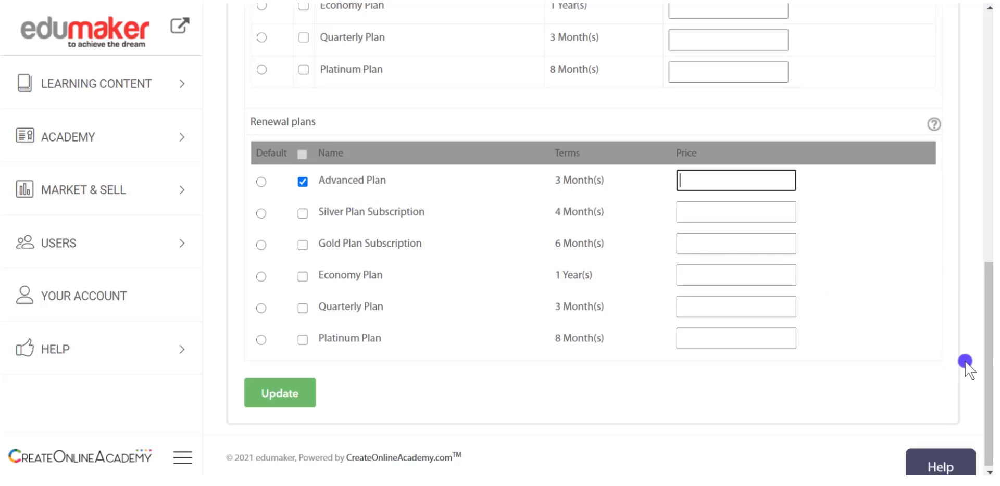
{"action": "scroll", "coordinate": [984, 350], "scroll_direction": "up", "scroll_amount": 6}
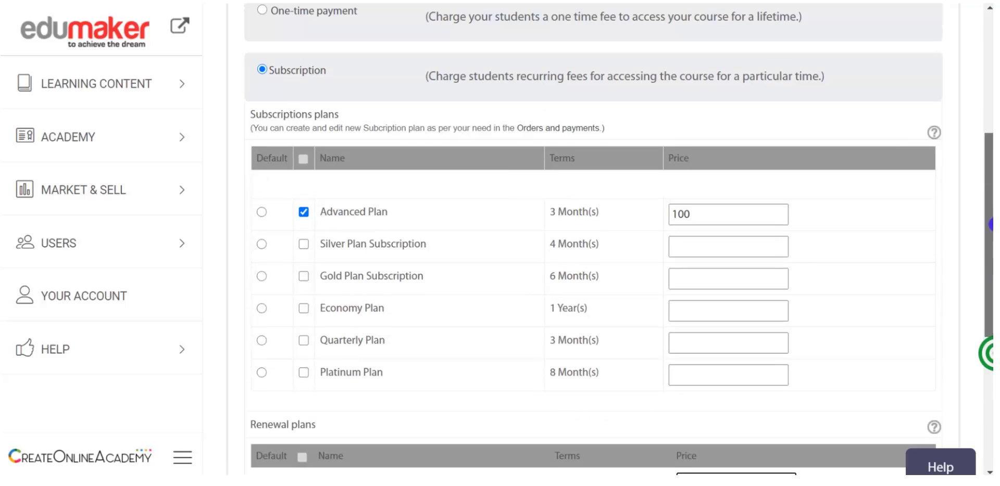
{"action": "left_click", "coordinate": [260, 213]}
{"action": "left_click", "coordinate": [260, 213]}
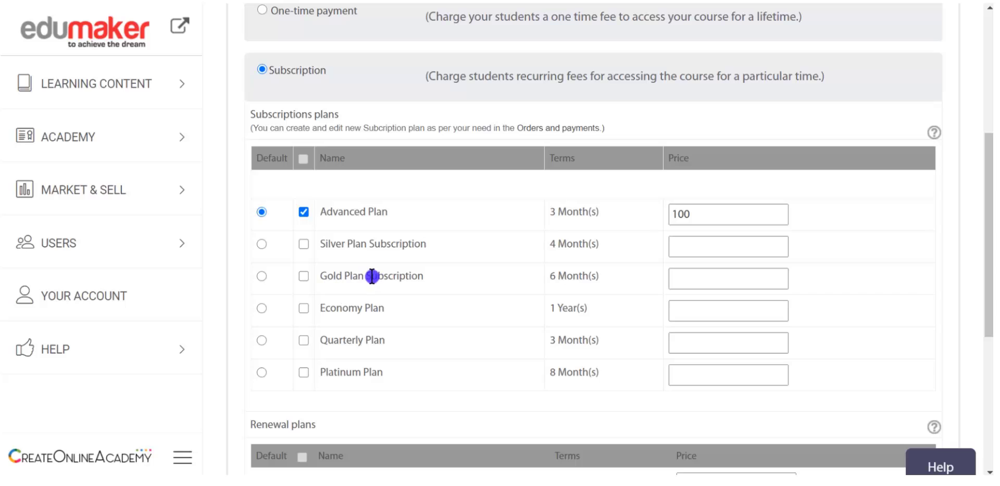
{"action": "left_click", "coordinate": [122, 148]}
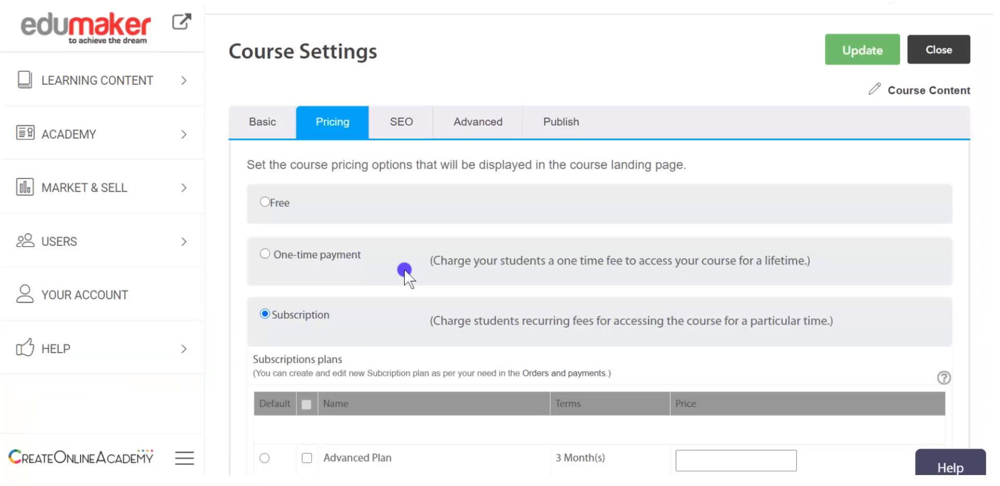
Step: Open the course's SEO settings and examine the SEO title, SEO description and course keywords fields
{"action": "left_click", "coordinate": [397, 125]}
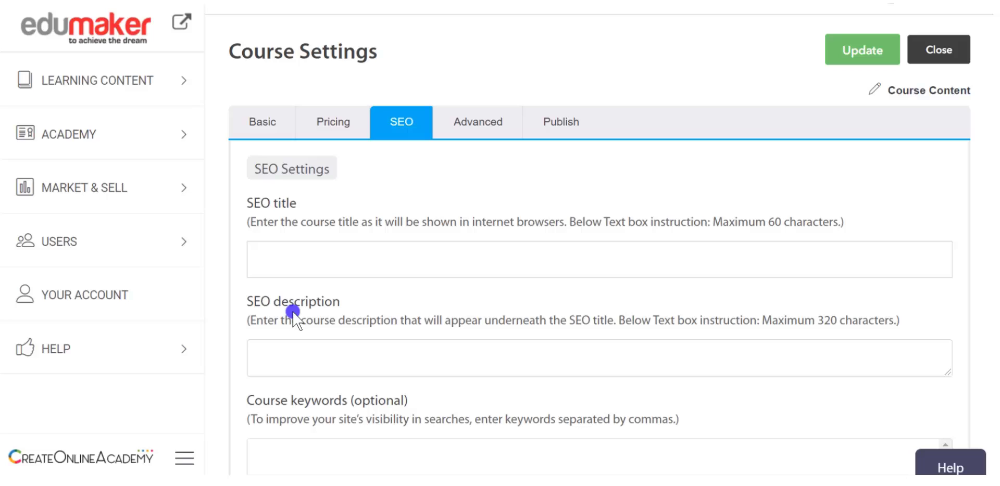
{"action": "scroll", "coordinate": [292, 313], "scroll_direction": "down", "scroll_amount": 1}
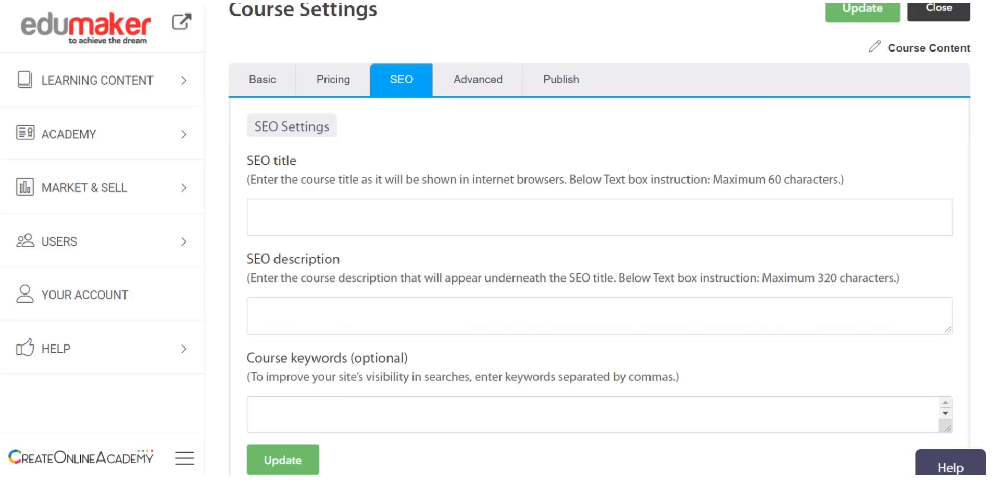
{"action": "scroll", "coordinate": [599, 260], "scroll_direction": "down", "scroll_amount": 1}
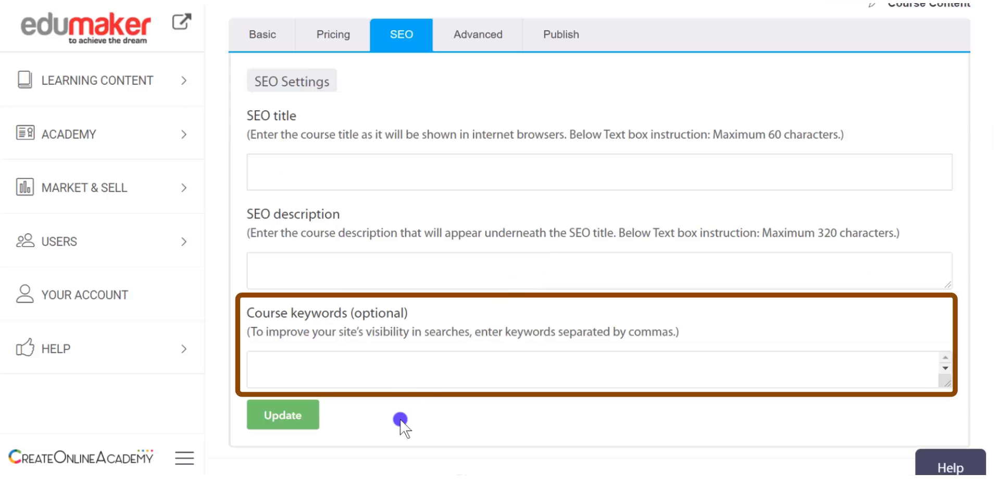
{"action": "left_click", "coordinate": [392, 358]}
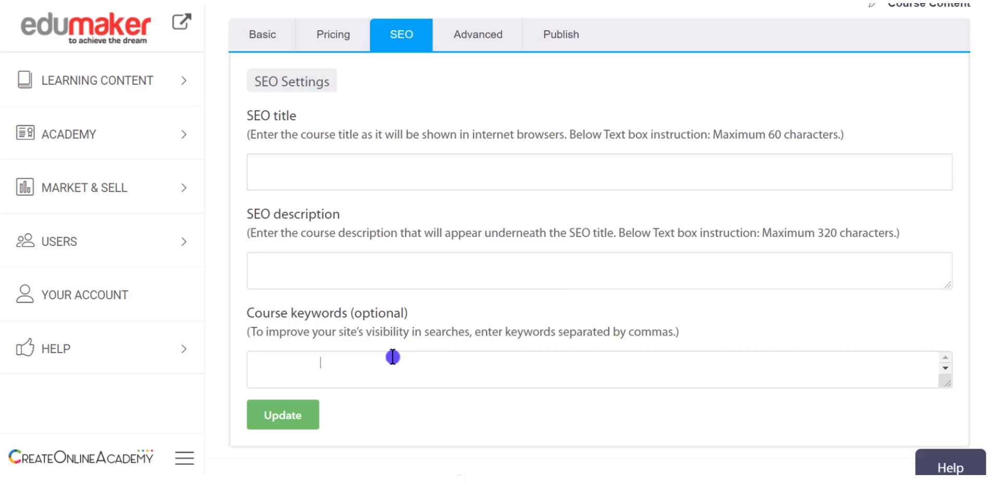
{"action": "scroll", "coordinate": [393, 357], "scroll_direction": "up", "scroll_amount": 2}
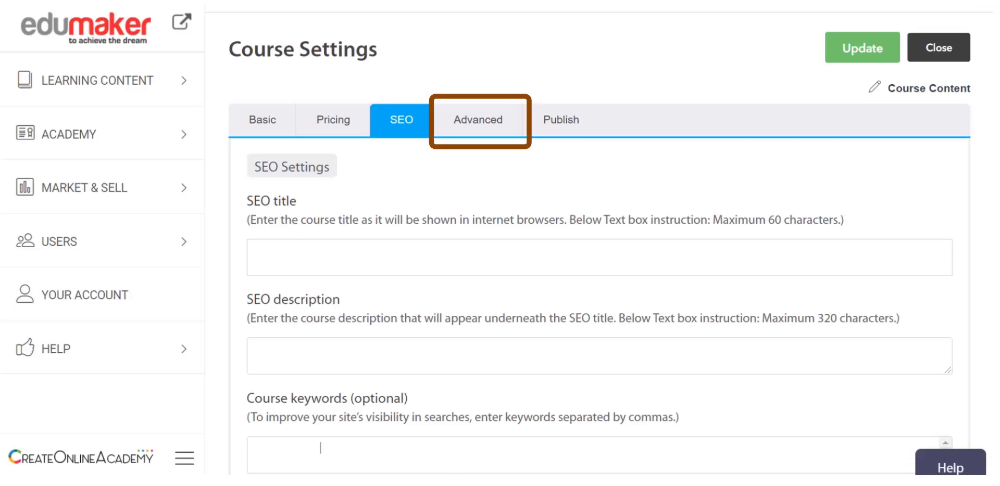
Step: Make the lectures random in the course's advanced settings and review the Final Quiz and Course Certificate options
{"action": "left_click", "coordinate": [487, 129]}
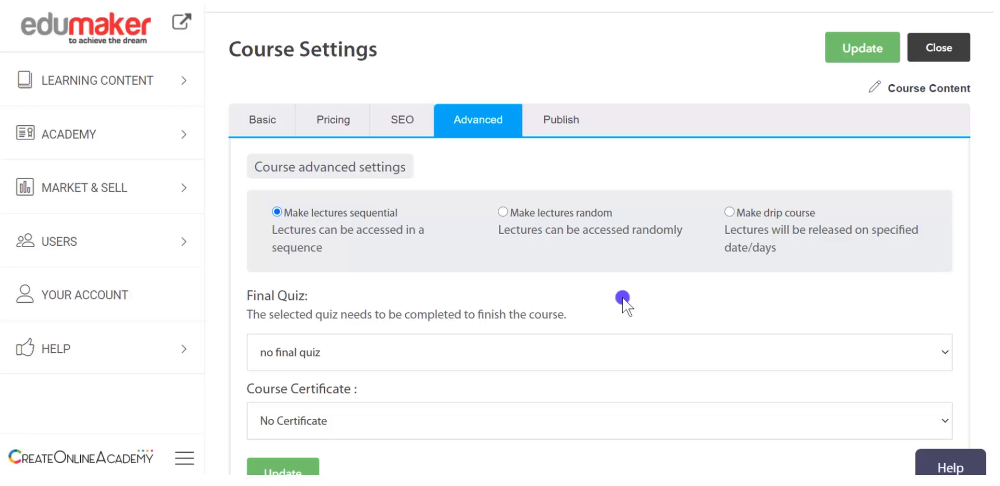
{"action": "left_click", "coordinate": [503, 211]}
{"action": "left_click", "coordinate": [263, 345]}
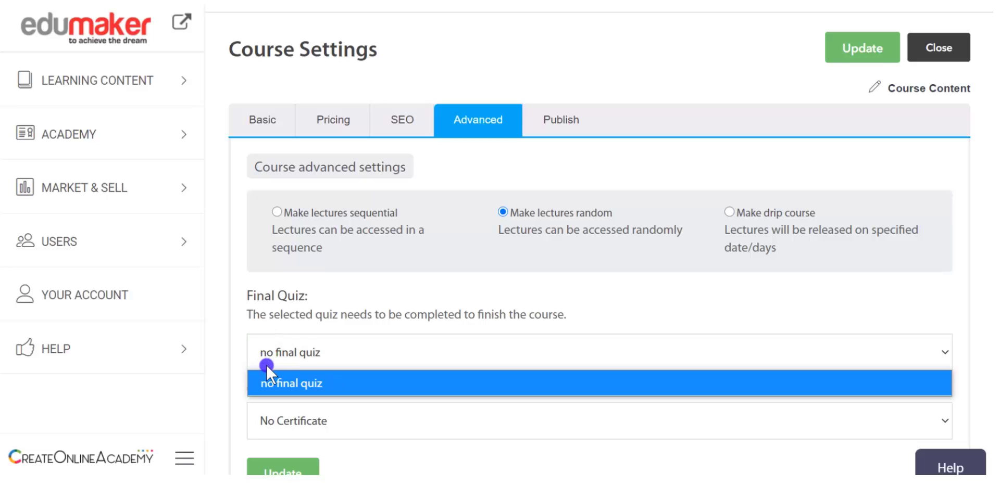
{"action": "left_click", "coordinate": [279, 326]}
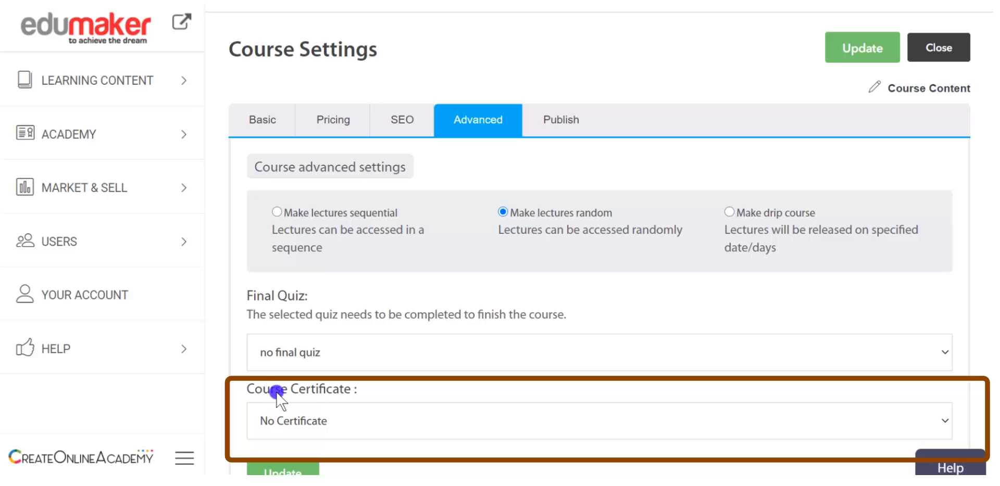
{"action": "left_click", "coordinate": [266, 426]}
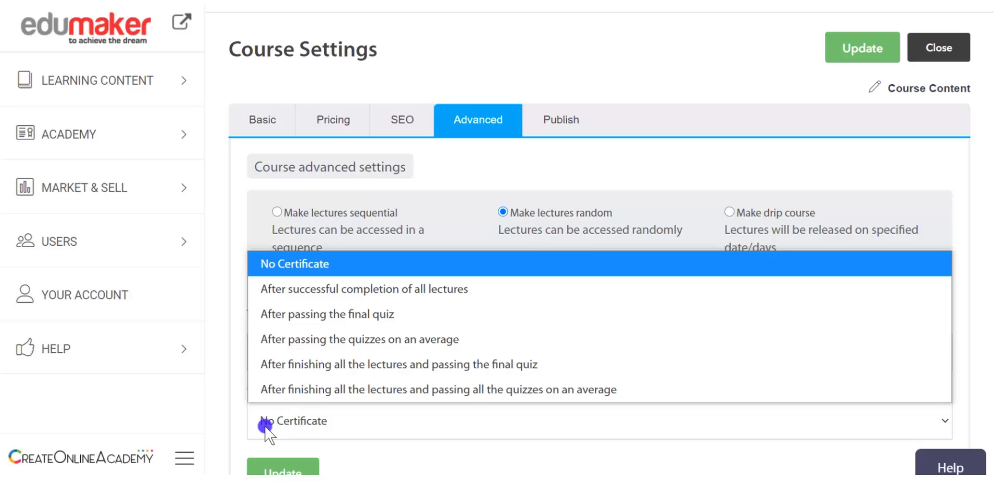
{"action": "left_click", "coordinate": [264, 425]}
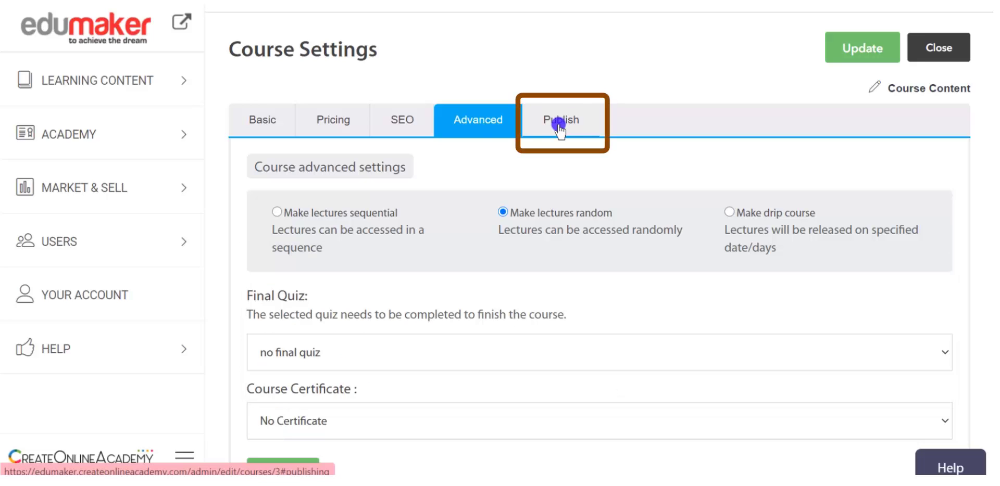
Step: Open the course's publish settings and save the course settings with Update
{"action": "left_click", "coordinate": [560, 125]}
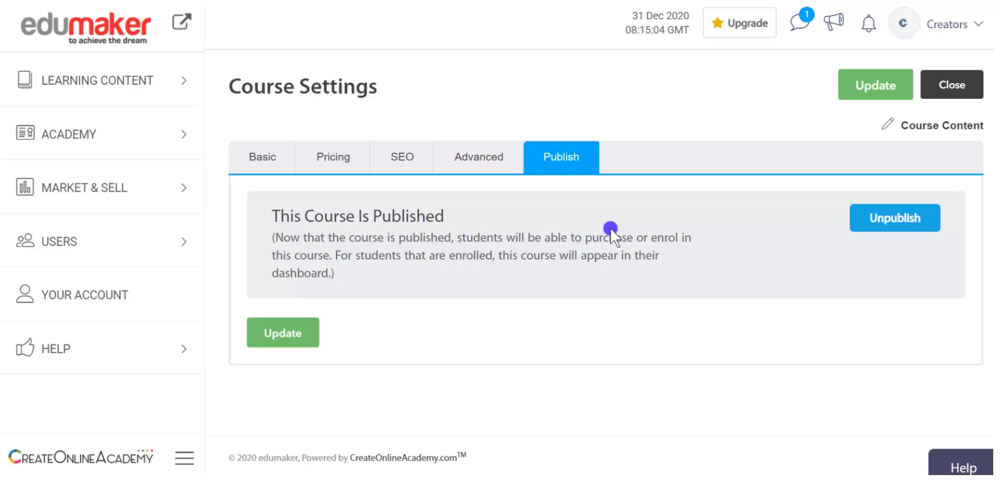
{"action": "left_click", "coordinate": [870, 89]}
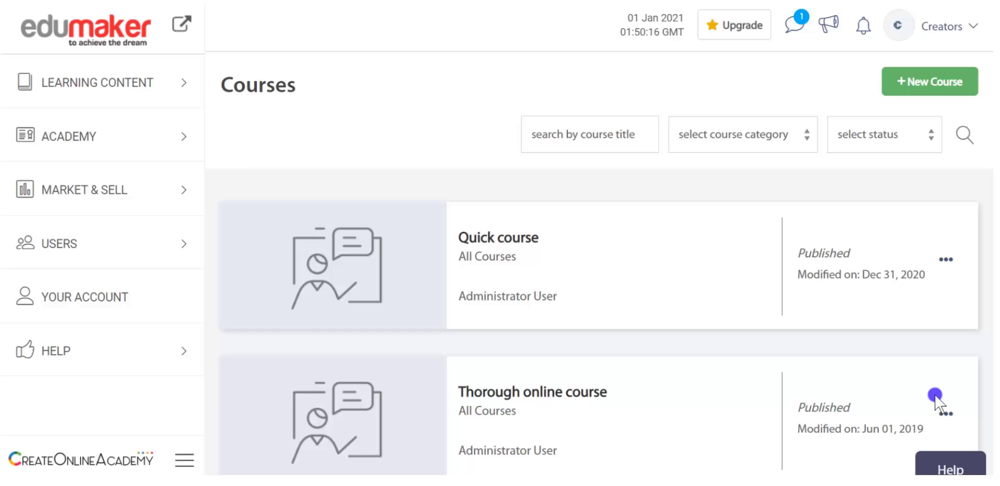
Step: Open the Quick course's content through its settings and look over the chapters and lectures in its curriculum
{"action": "left_click", "coordinate": [947, 259]}
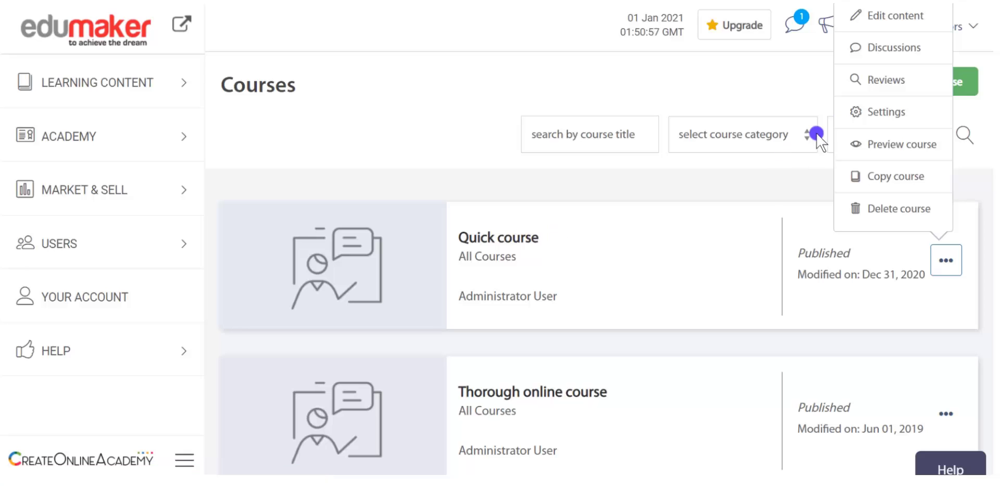
{"action": "left_click", "coordinate": [873, 110]}
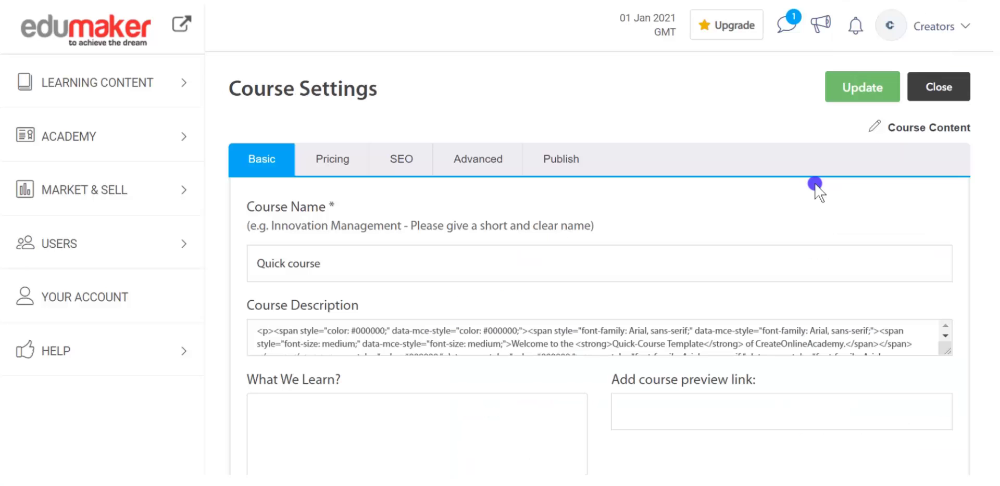
{"action": "left_click", "coordinate": [909, 131]}
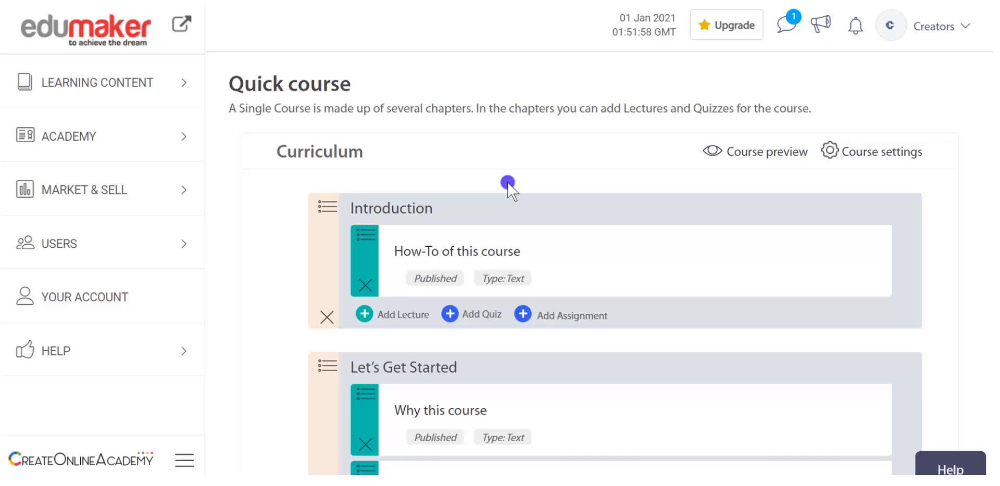
{"action": "scroll", "coordinate": [508, 184], "scroll_direction": "down", "scroll_amount": 1}
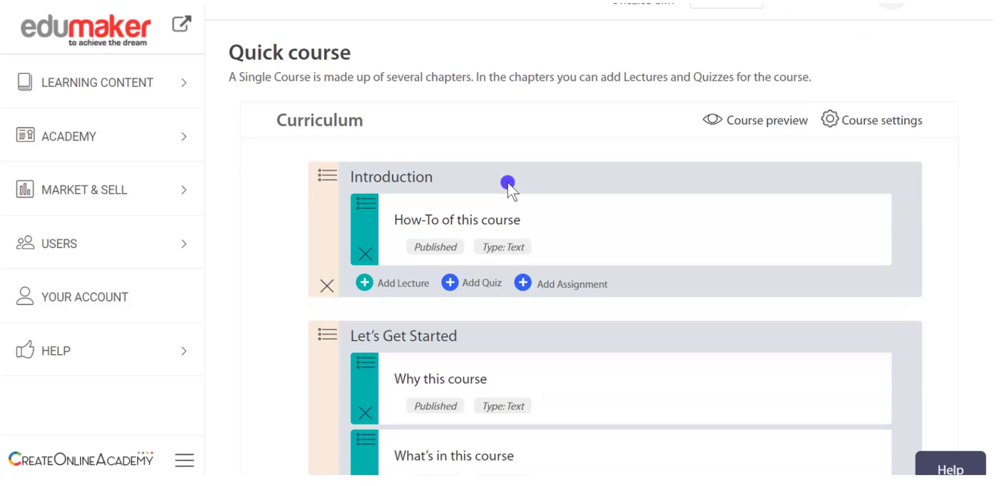
{"action": "scroll", "coordinate": [508, 185], "scroll_direction": "down", "scroll_amount": 3}
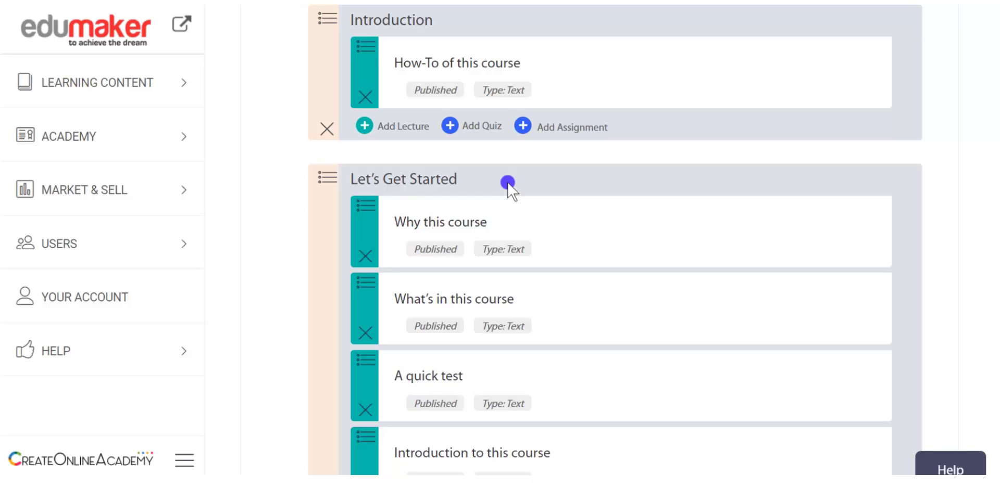
{"action": "scroll", "coordinate": [508, 185], "scroll_direction": "down", "scroll_amount": 3}
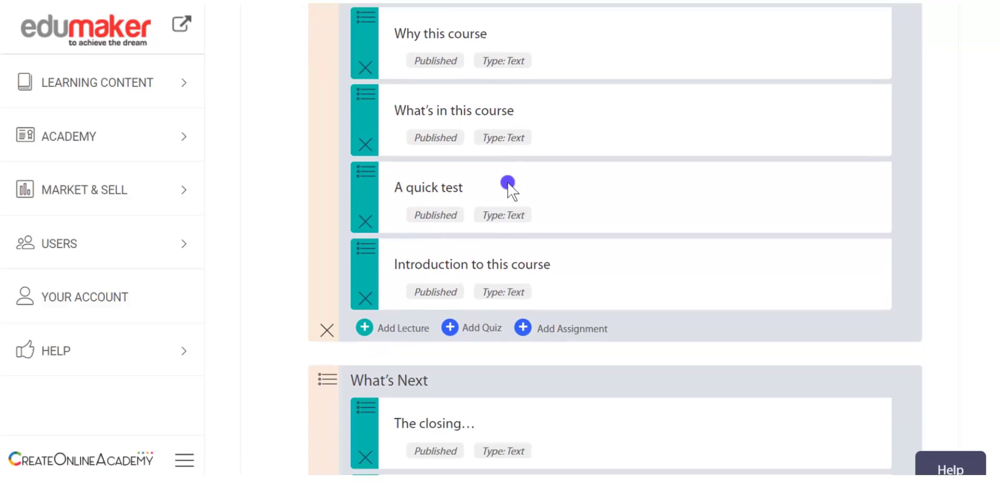
{"action": "scroll", "coordinate": [508, 185], "scroll_direction": "up", "scroll_amount": 4}
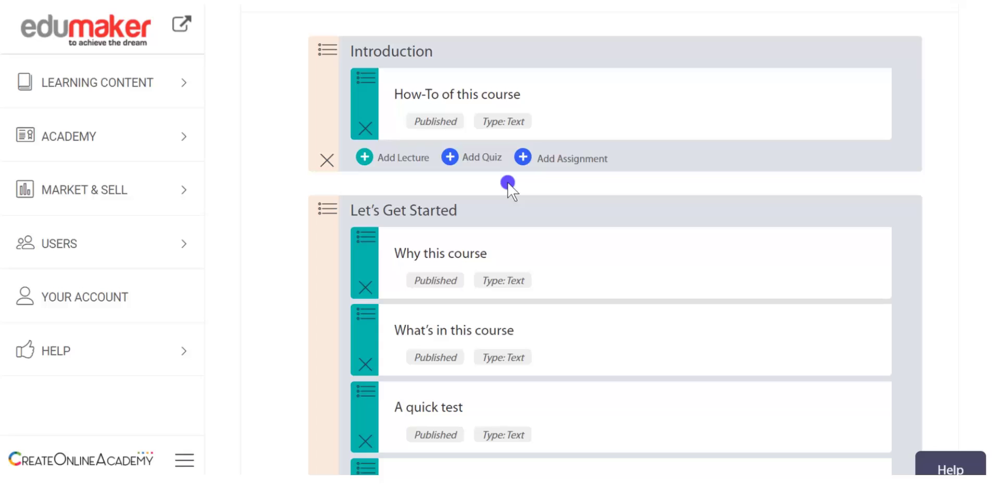
{"action": "scroll", "coordinate": [508, 185], "scroll_direction": "up", "scroll_amount": 1}
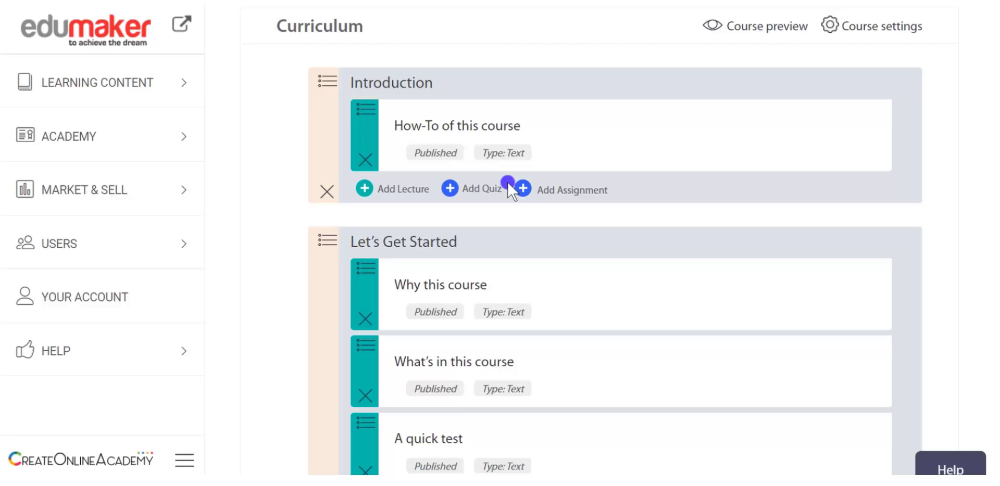
{"action": "scroll", "coordinate": [507, 185], "scroll_direction": "up", "scroll_amount": 3}
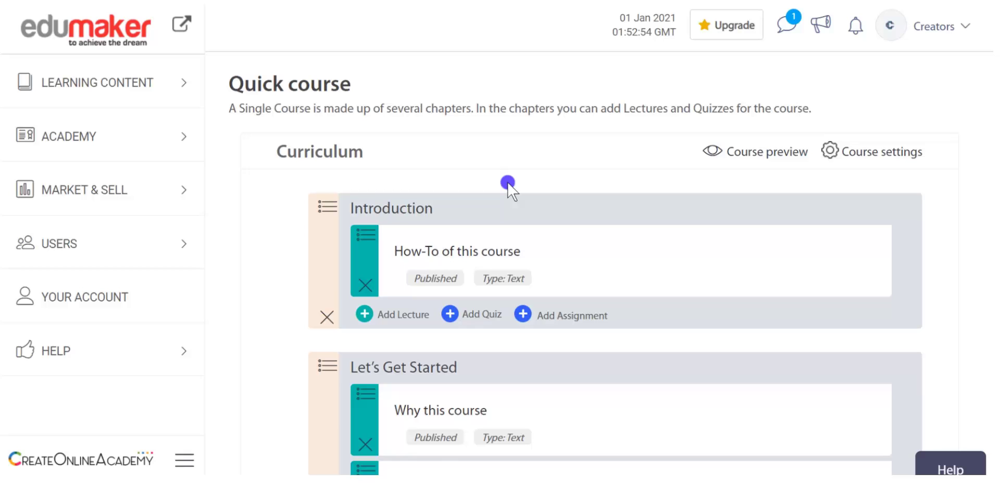
Step: Add a published chapter titled "Post Summary" at the end of the Quick course curriculum
{"action": "scroll", "coordinate": [508, 185], "scroll_direction": "down", "scroll_amount": 10}
{"action": "scroll", "coordinate": [508, 185], "scroll_direction": "down", "scroll_amount": 2}
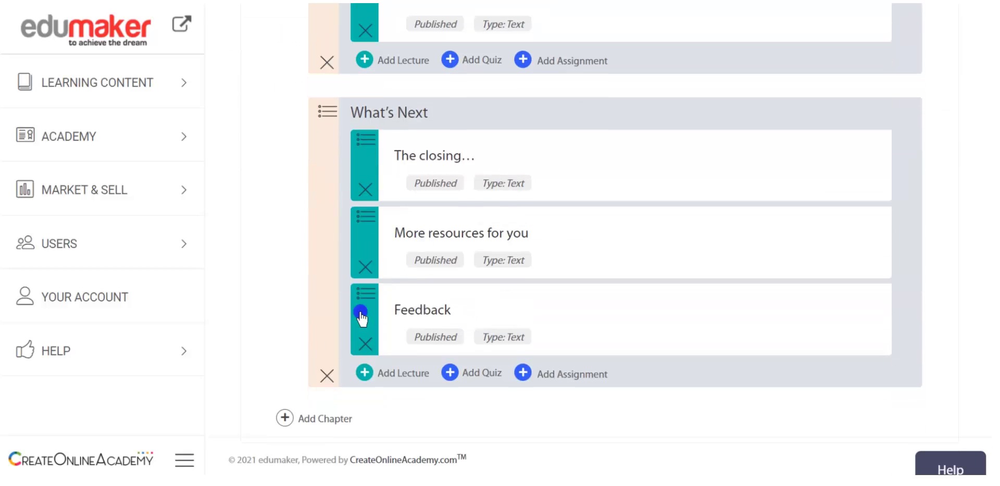
{"action": "left_click", "coordinate": [308, 420]}
{"action": "left_click", "coordinate": [356, 232]}
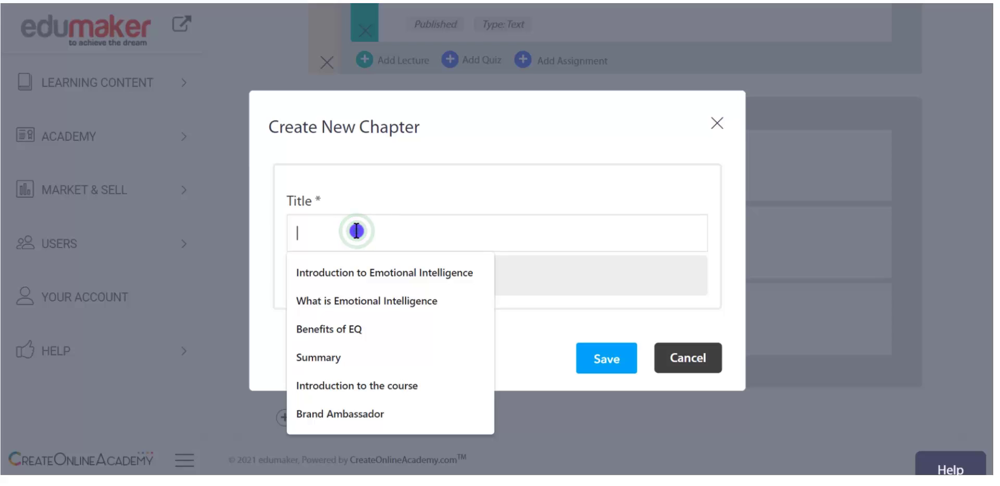
{"action": "type", "text": "Post"}
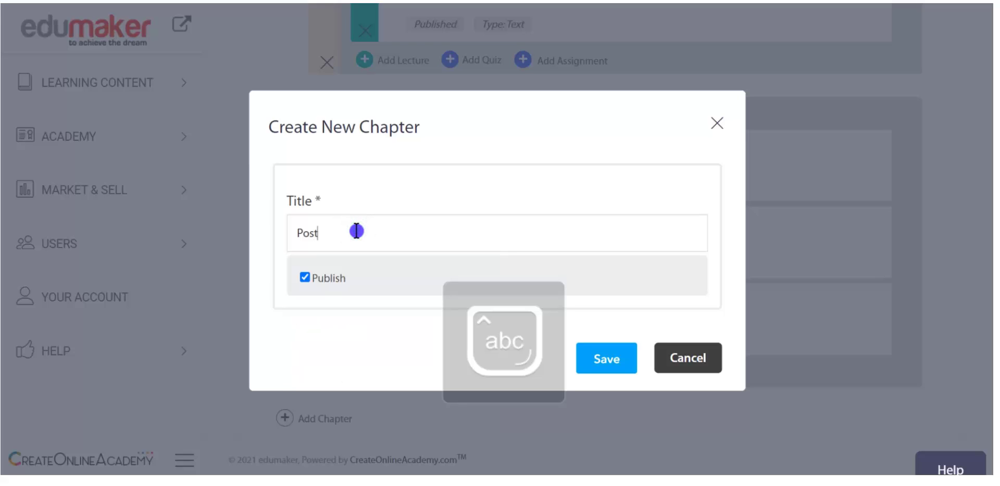
{"action": "key", "text": "Caps_Lock"}
{"action": "type", "text": "S"}
{"action": "key", "text": "Caps_Lock"}
{"action": "type", "text": "ummary"}
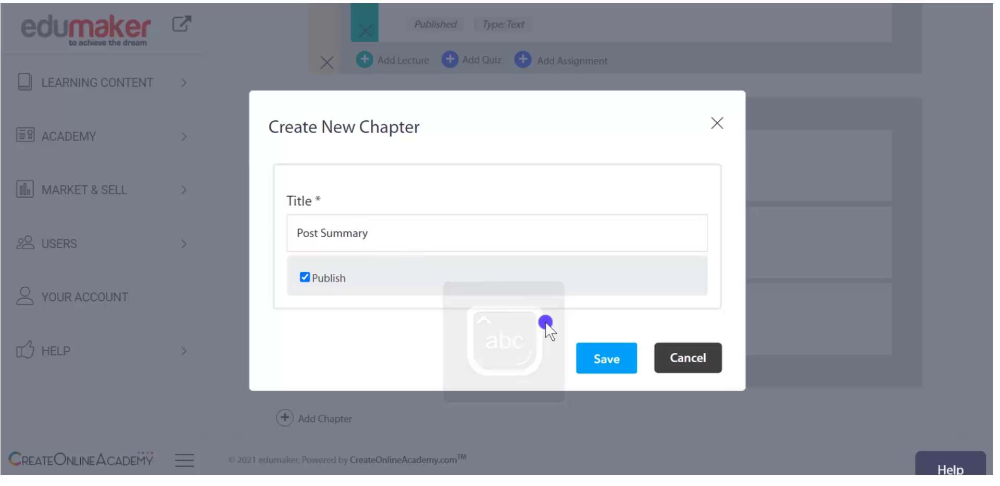
{"action": "left_click", "coordinate": [608, 355]}
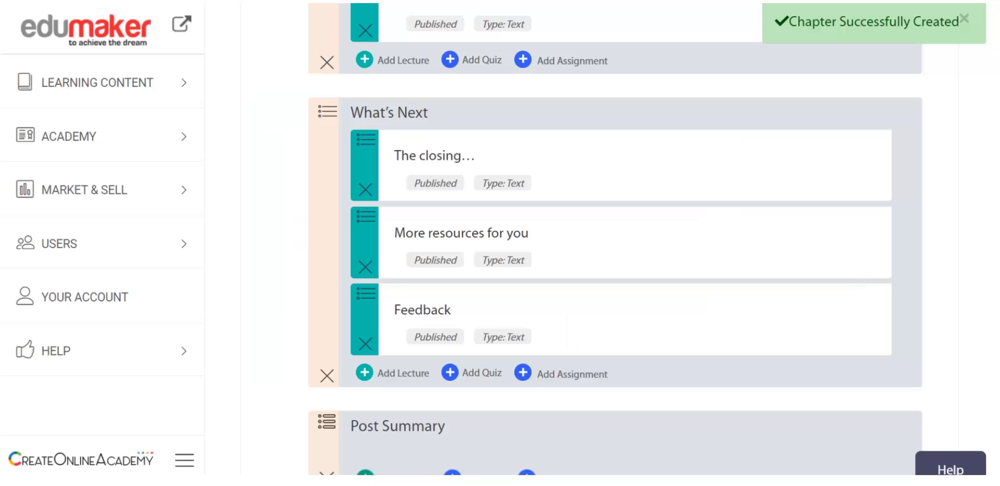
Step: Add a published lecture titled "References" of type Video to the Post Summary chapter
{"action": "scroll", "coordinate": [990, 286], "scroll_direction": "down", "scroll_amount": 2}
{"action": "scroll", "coordinate": [990, 287], "scroll_direction": "down", "scroll_amount": 1}
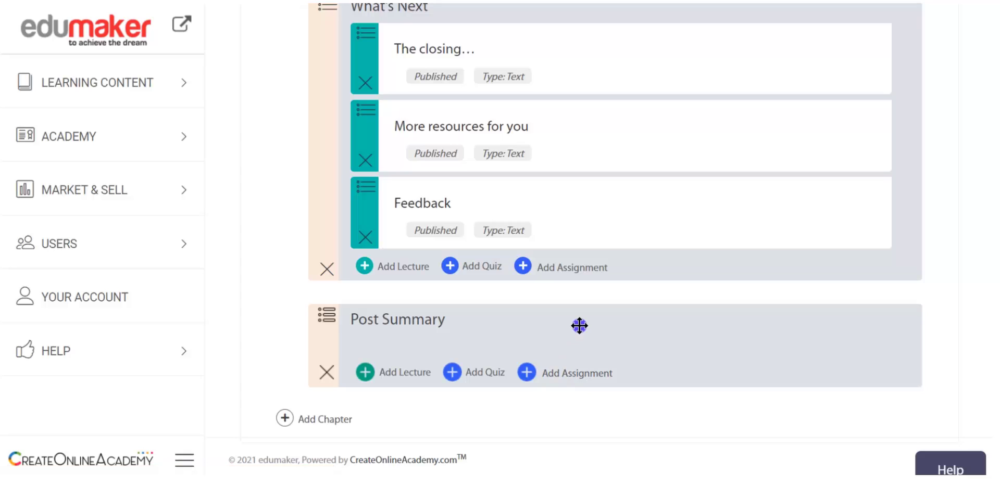
{"action": "left_click", "coordinate": [394, 374]}
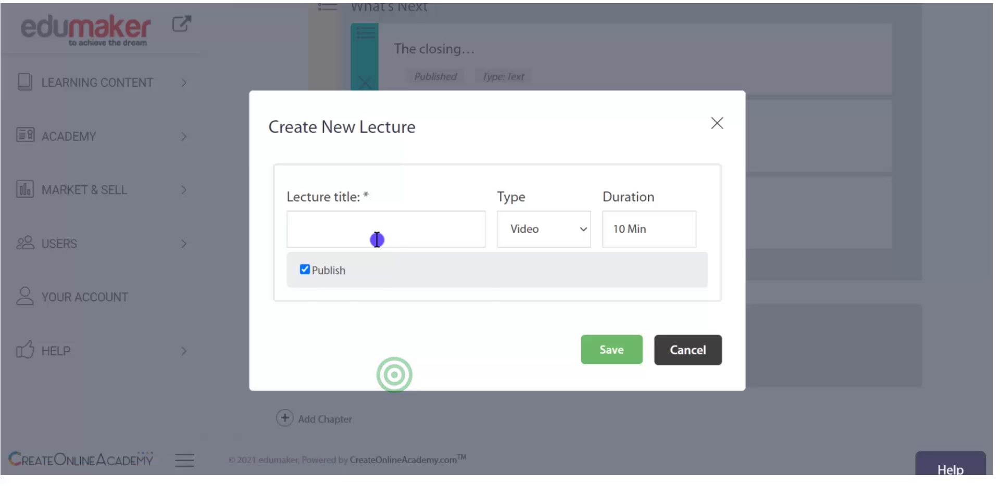
{"action": "left_click", "coordinate": [376, 239]}
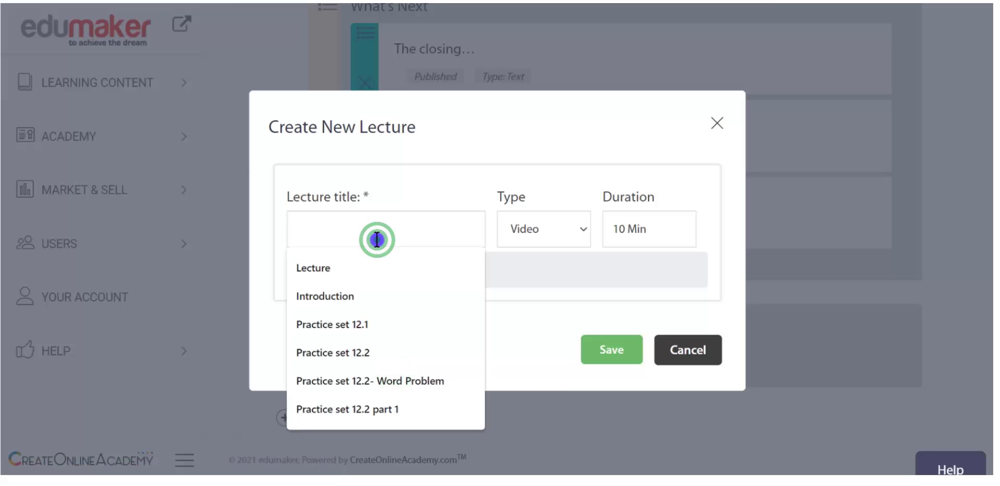
{"action": "type", "text": "References"}
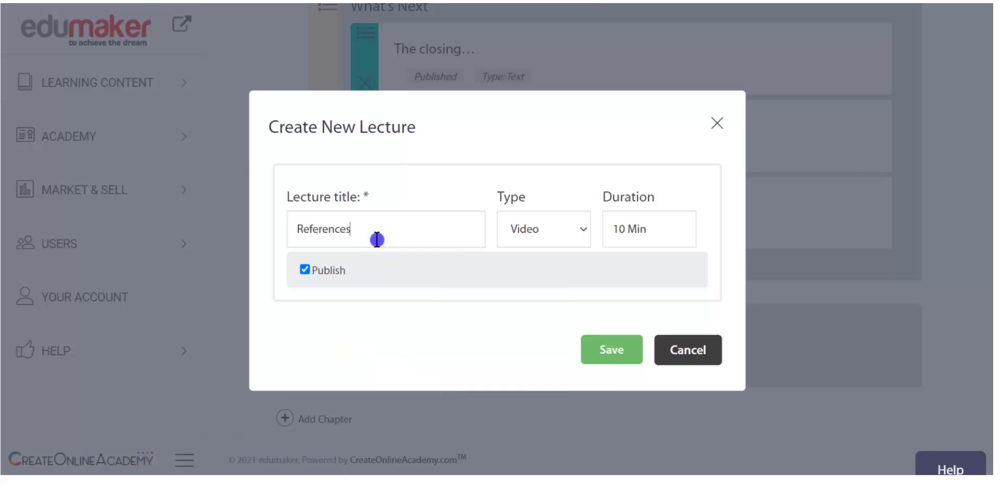
{"action": "left_click", "coordinate": [523, 229]}
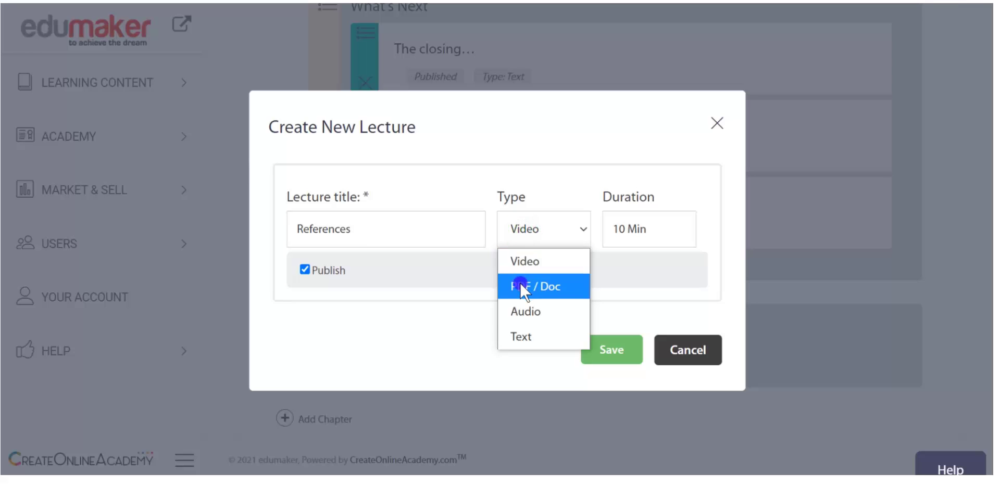
{"action": "left_click", "coordinate": [530, 255]}
{"action": "left_click", "coordinate": [627, 228]}
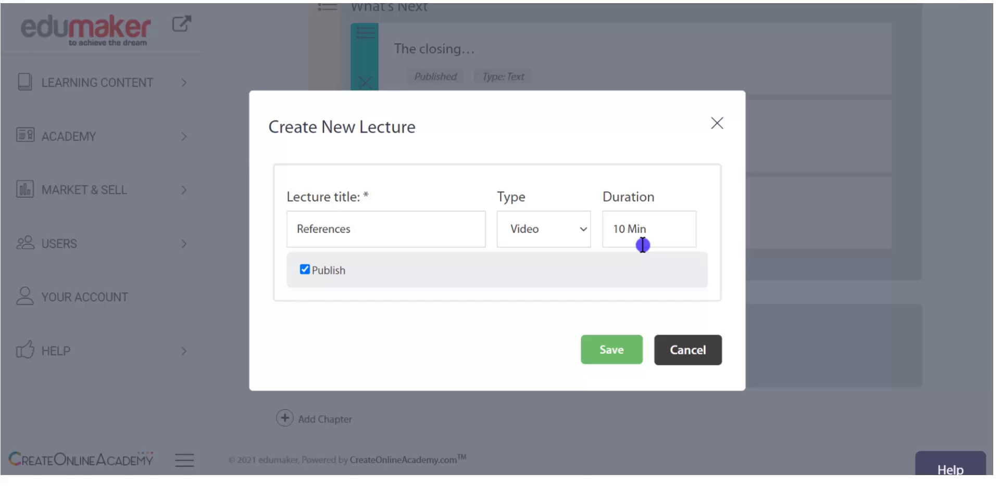
{"action": "key", "text": "Return"}
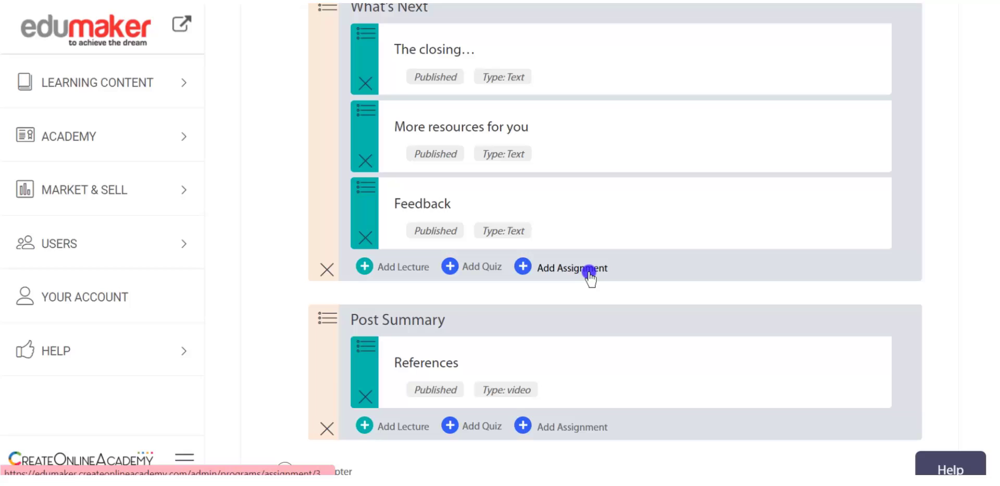
Step: Look over the level and duration options of a new quiz for the Post Summary chapter, and cancel the quiz
{"action": "left_click", "coordinate": [473, 428]}
{"action": "left_click", "coordinate": [530, 225]}
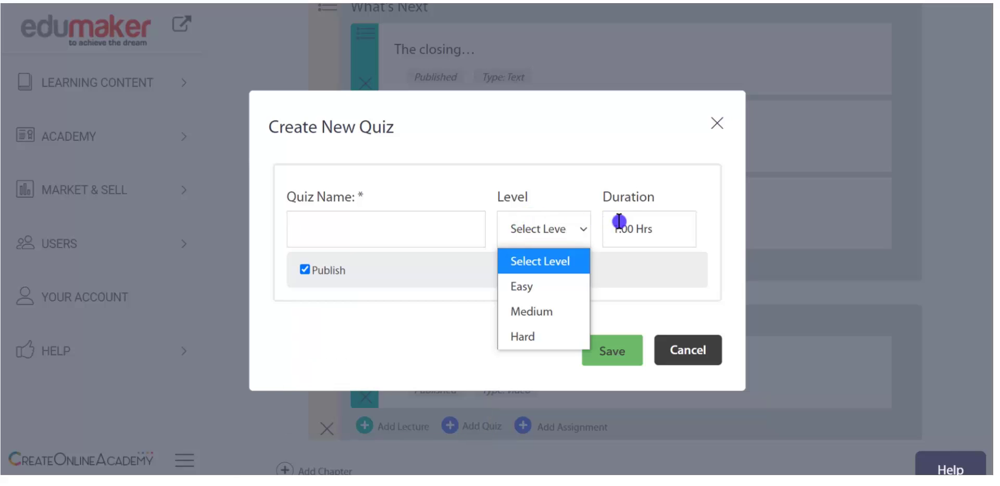
{"action": "left_click", "coordinate": [635, 229]}
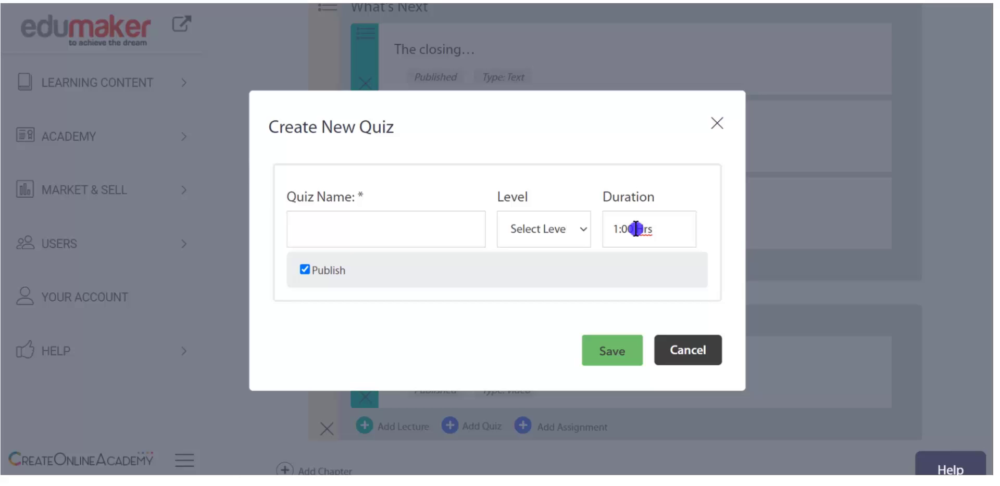
{"action": "left_click", "coordinate": [687, 350]}
Step: Rearrange the curriculum's lectures and chapters, placing Feedback directly after "The closing…" in What's Next
{"action": "scroll", "coordinate": [615, 240], "scroll_direction": "up", "scroll_amount": 3}
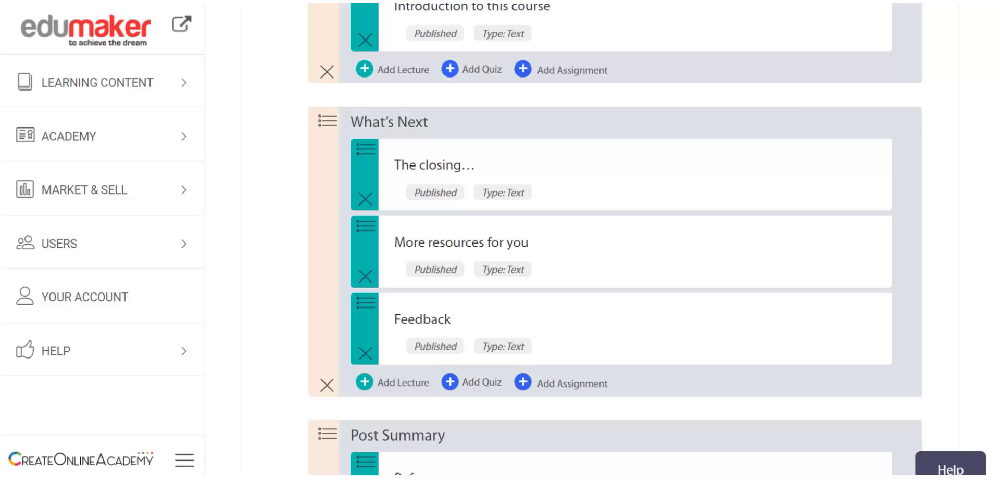
{"action": "left_click", "coordinate": [588, 239]}
{"action": "left_click_drag", "start_coordinate": [567, 165], "coordinate": [558, 252]}
{"action": "left_click_drag", "start_coordinate": [622, 178], "coordinate": [621, 47]}
{"action": "left_click_drag", "start_coordinate": [326, 38], "coordinate": [717, 339]}
{"action": "scroll", "coordinate": [717, 339], "scroll_direction": "up", "scroll_amount": 10}
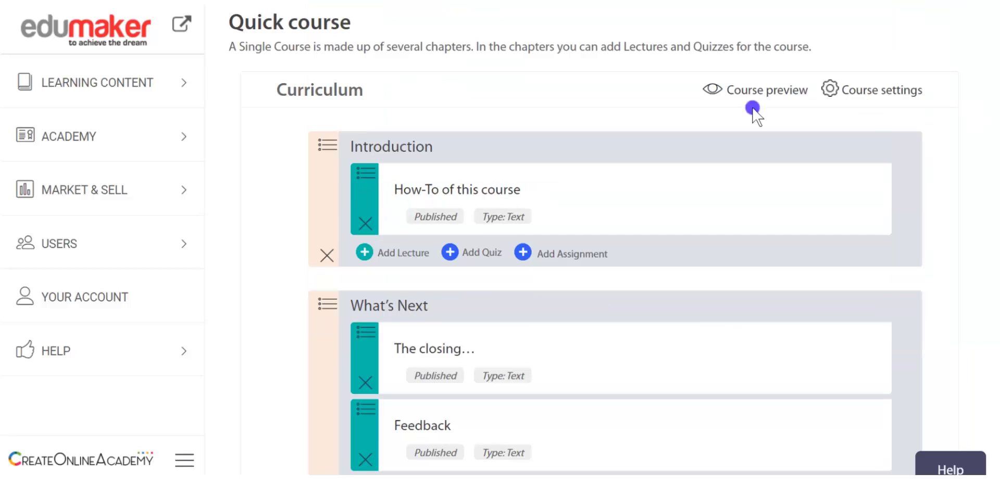
Step: Request deletion of the "How-To of this course" lecture and the Introduction chapter, cancelling both requests
{"action": "left_click", "coordinate": [365, 223]}
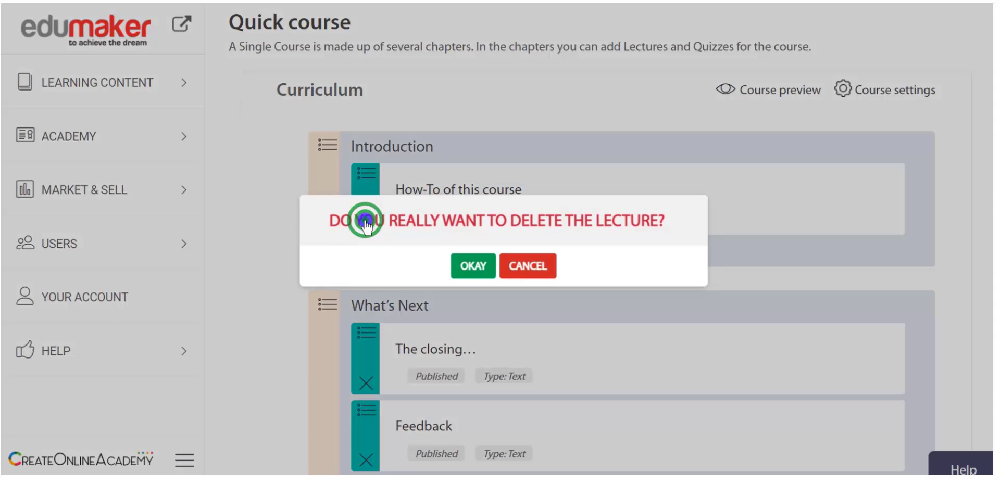
{"action": "left_click", "coordinate": [537, 264]}
{"action": "left_click", "coordinate": [326, 254]}
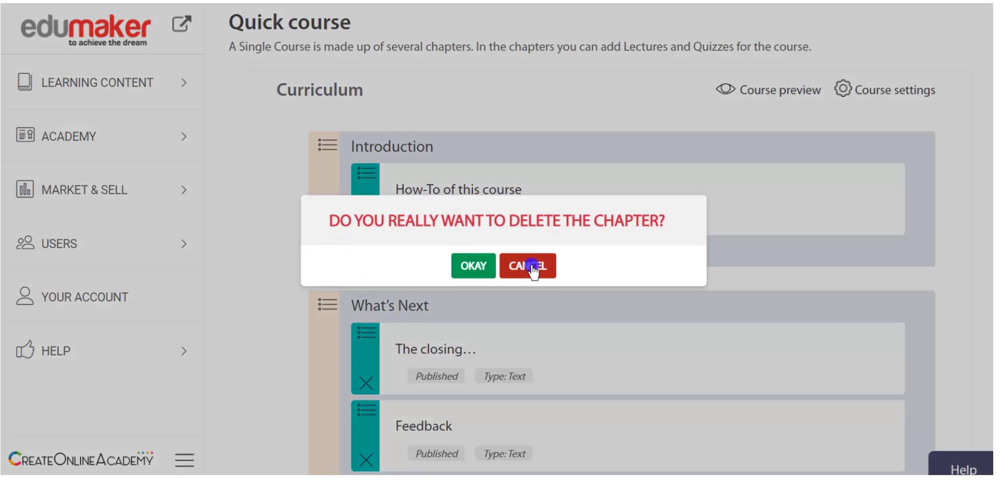
{"action": "left_click", "coordinate": [531, 266]}
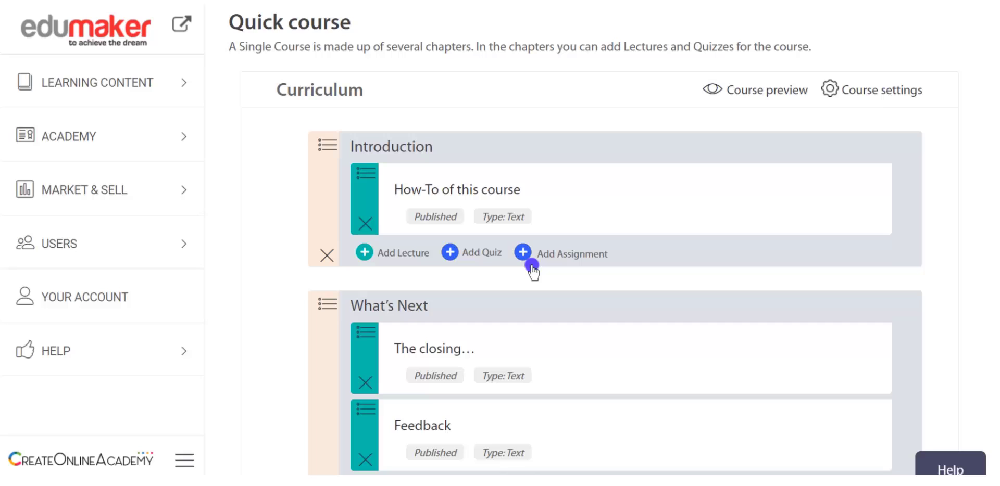
Step: Rename the Introduction chapter to "Edited Introduction" and save it
{"action": "left_click", "coordinate": [328, 146]}
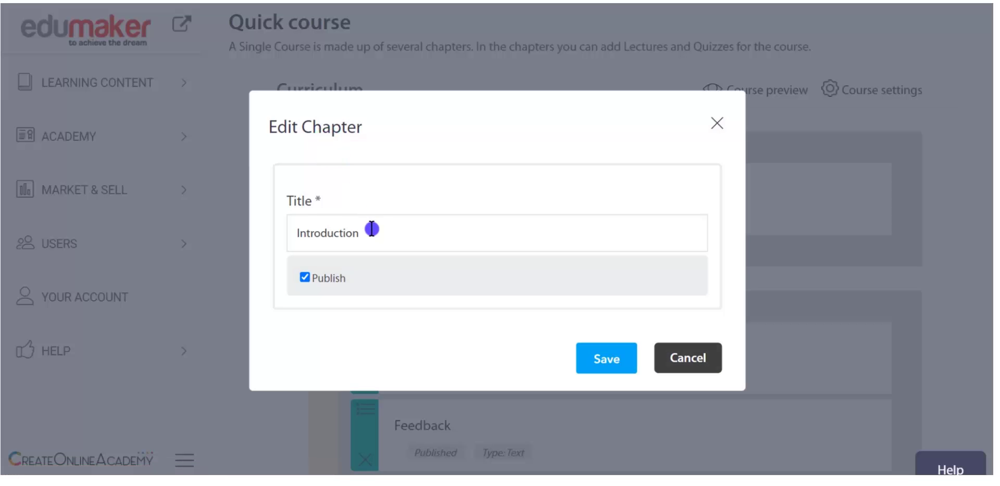
{"action": "left_click_drag", "start_coordinate": [370, 229], "coordinate": [263, 232]}
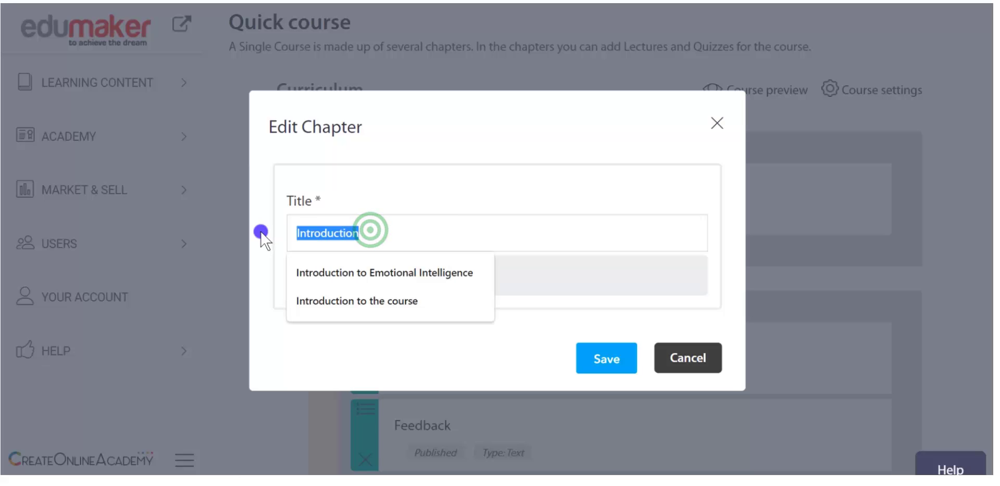
{"action": "type", "text": "Edite"}
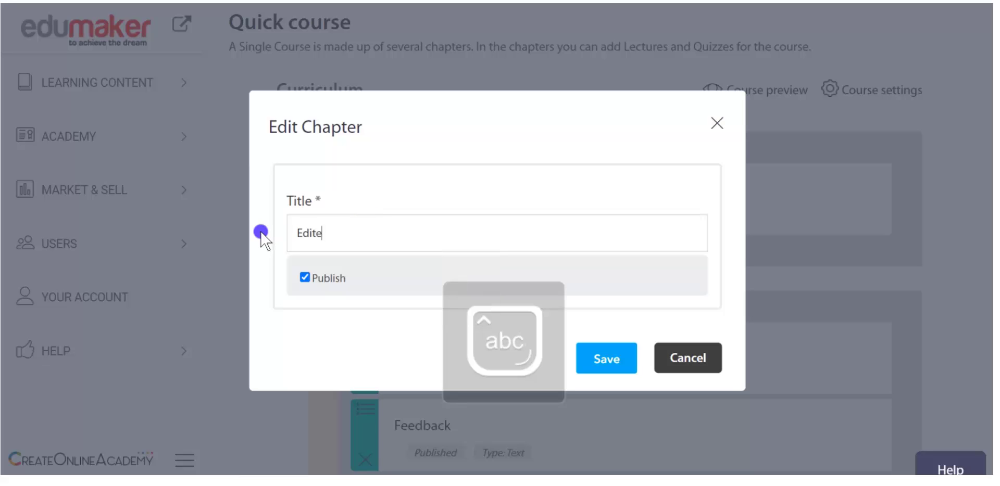
{"action": "type", "text": "d Introduction"}
{"action": "left_click", "coordinate": [592, 354]}
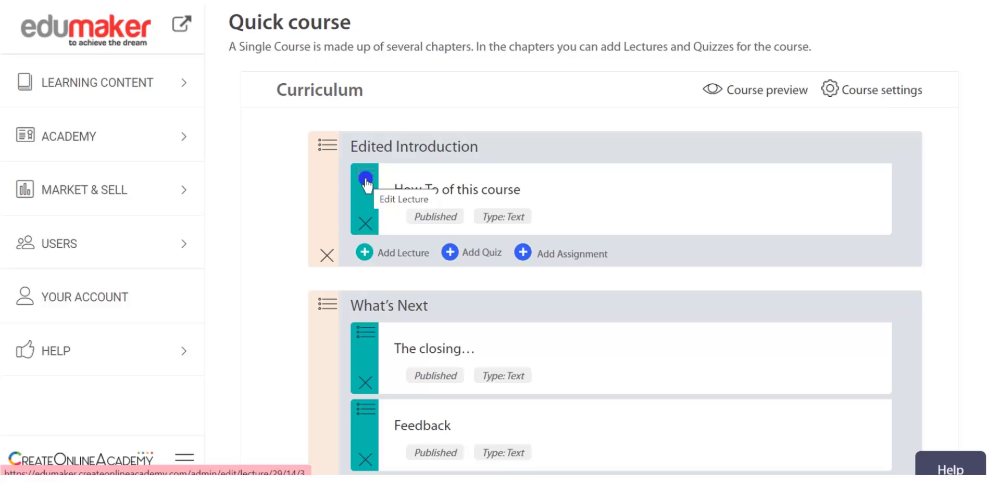
Step: Open the "How-To of this course" lecture in the lecture editor at its layout container
{"action": "left_click", "coordinate": [366, 181]}
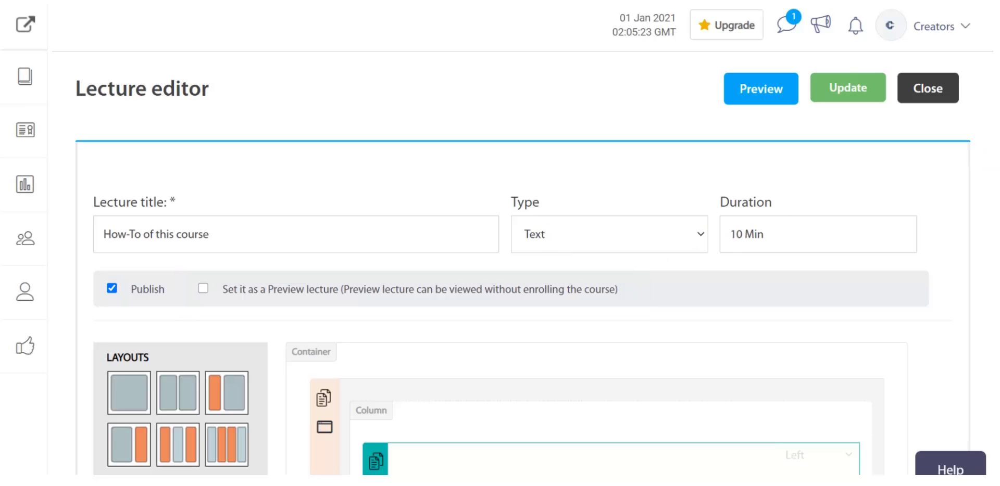
{"action": "scroll", "coordinate": [989, 151], "scroll_direction": "down", "scroll_amount": 6}
{"action": "scroll", "coordinate": [988, 151], "scroll_direction": "down", "scroll_amount": 1}
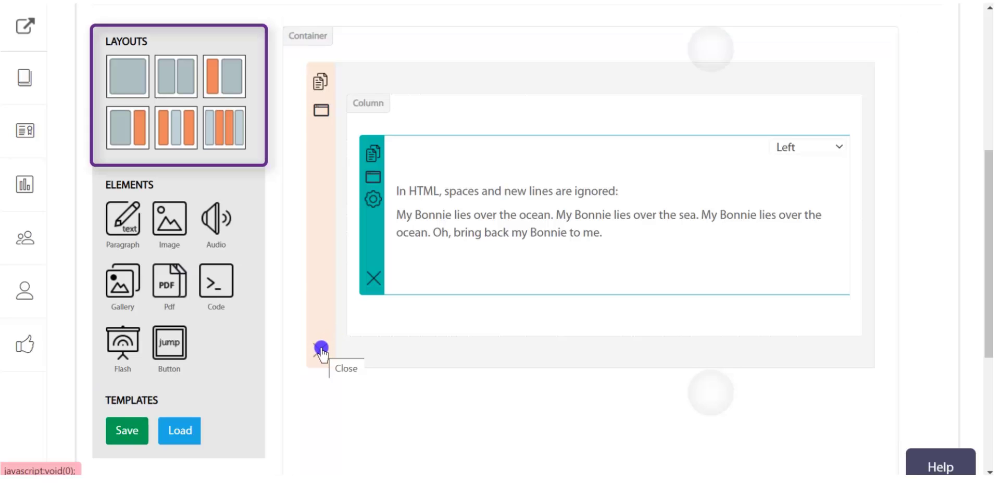
Step: Replace the lecture's existing content row with a three-column layout and place a paragraph element in the first column
{"action": "left_click", "coordinate": [320, 348]}
{"action": "left_click_drag", "start_coordinate": [199, 123], "coordinate": [484, 117]}
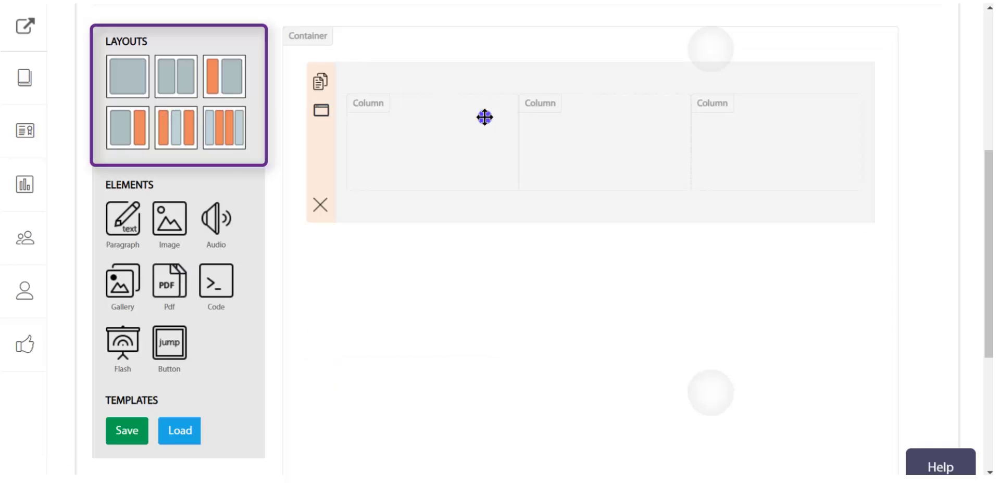
{"action": "left_click_drag", "start_coordinate": [120, 222], "coordinate": [430, 150]}
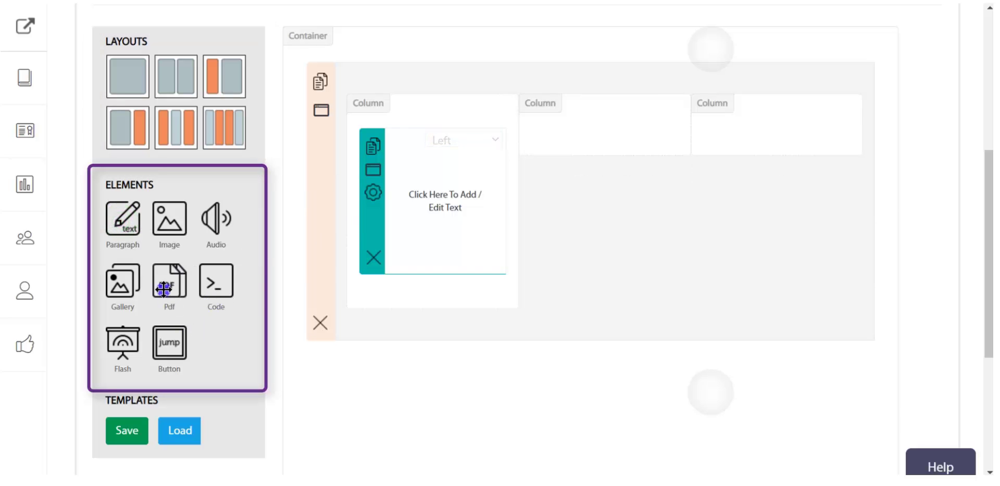
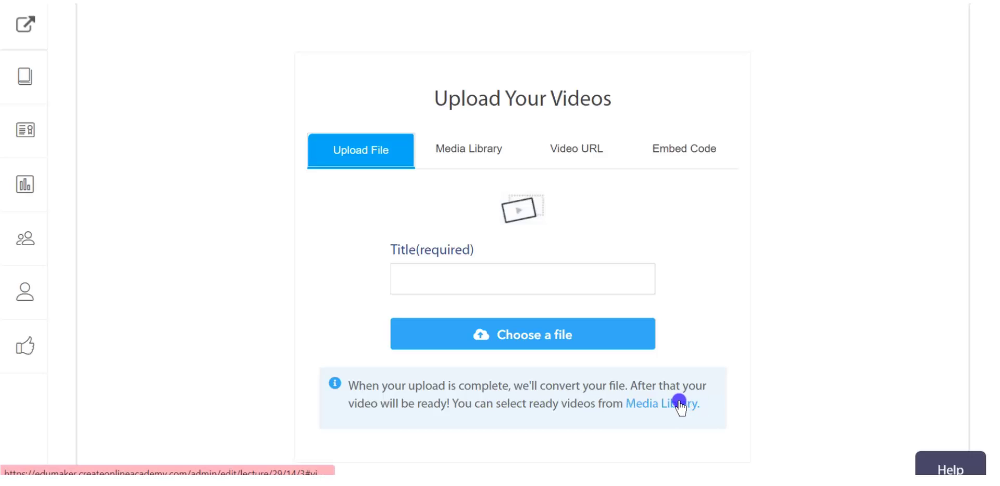
Step: Look over the Media Library, Video URL and Embed Code options for adding a video to the lecture
{"action": "left_click", "coordinate": [471, 149]}
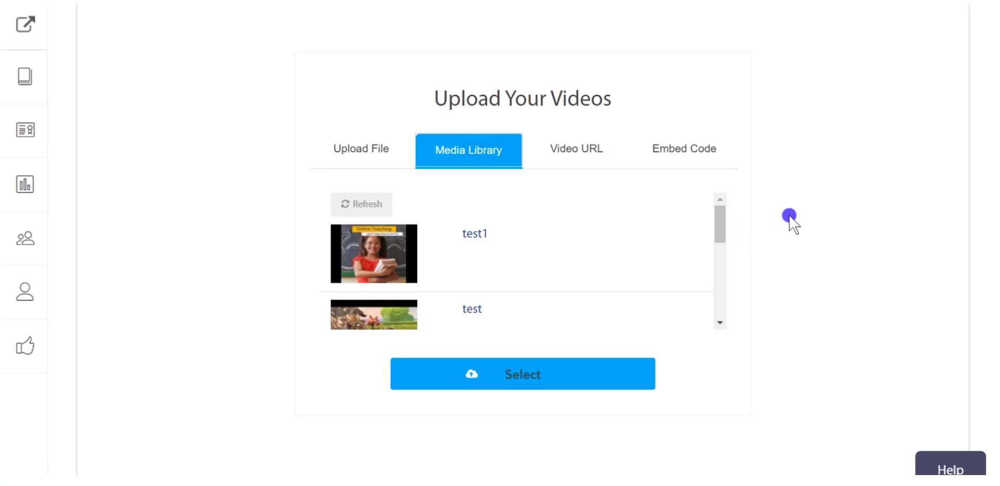
{"action": "left_click_drag", "start_coordinate": [720, 227], "coordinate": [717, 320]}
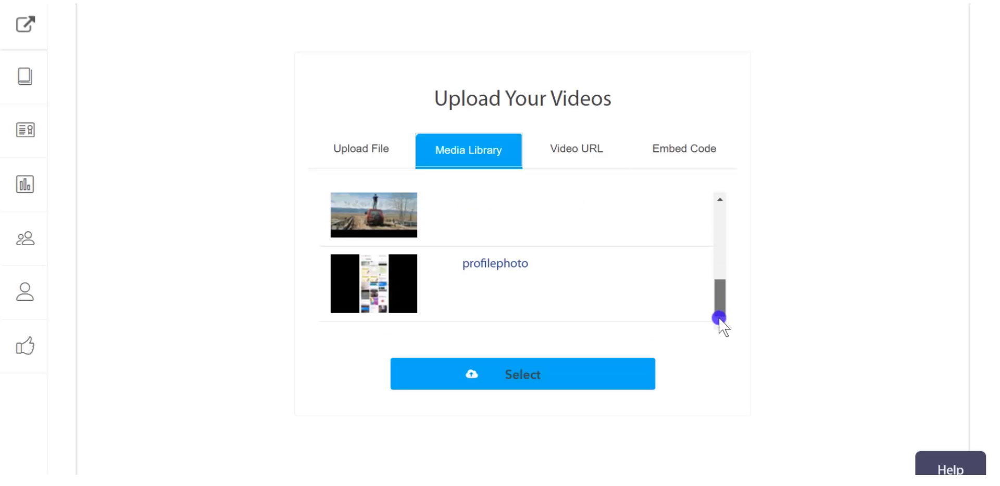
{"action": "left_click", "coordinate": [574, 150]}
{"action": "left_click", "coordinate": [491, 232]}
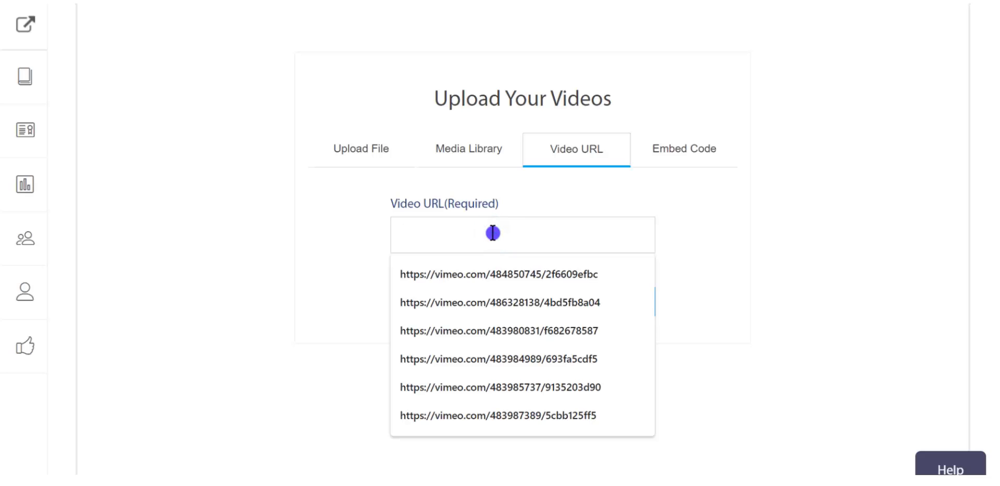
{"action": "left_click", "coordinate": [726, 234]}
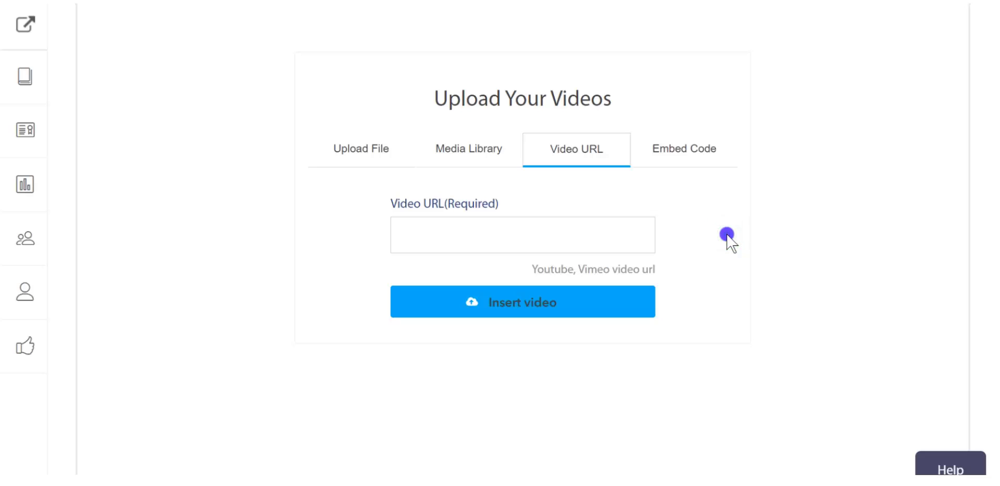
{"action": "left_click", "coordinate": [696, 153]}
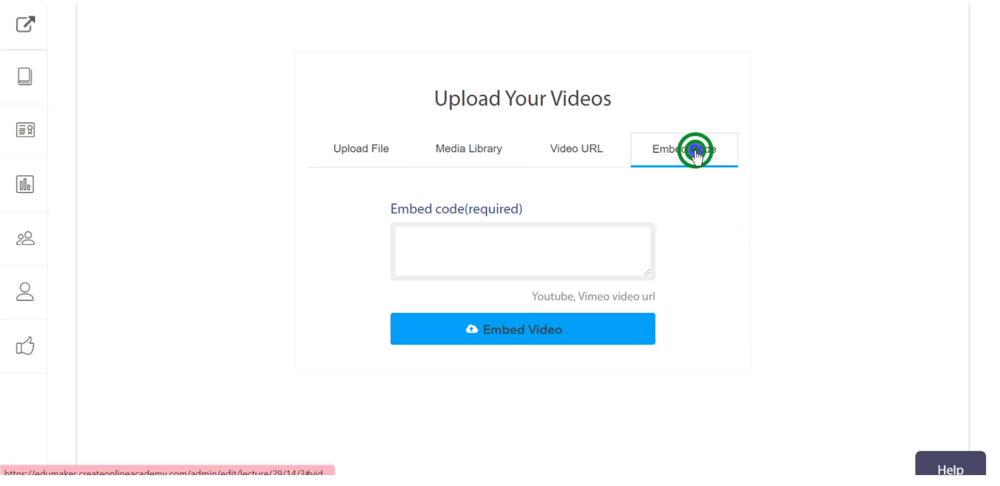
{"action": "left_click", "coordinate": [584, 253]}
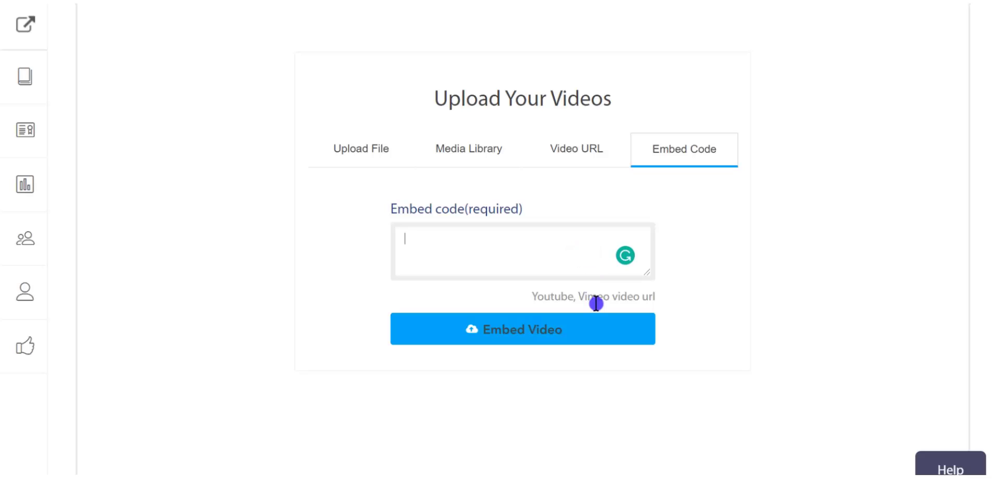
Step: Go to the lecture's downloadable files section and open the option for adding a new downloadable file
{"action": "scroll", "coordinate": [596, 303], "scroll_direction": "down", "scroll_amount": 5}
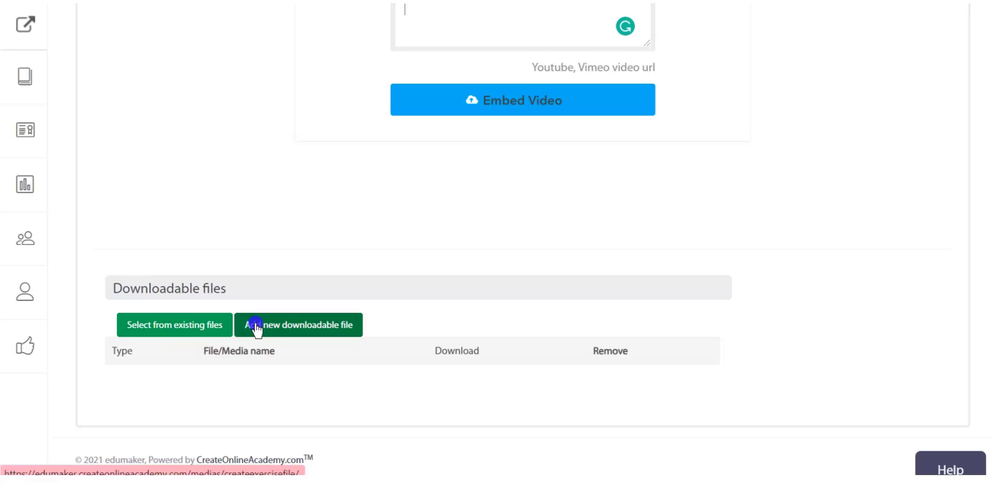
{"action": "scroll", "coordinate": [276, 337], "scroll_direction": "up", "scroll_amount": 1}
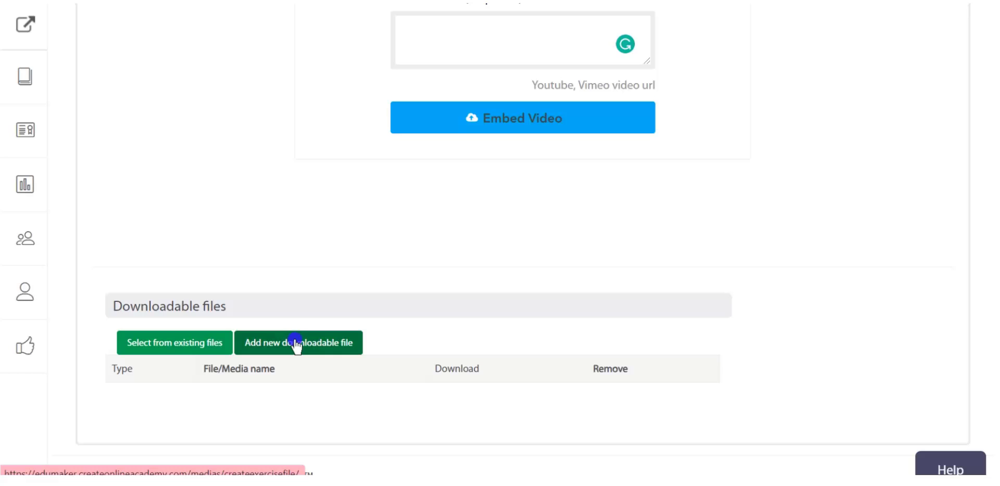
{"action": "left_click", "coordinate": [297, 344]}
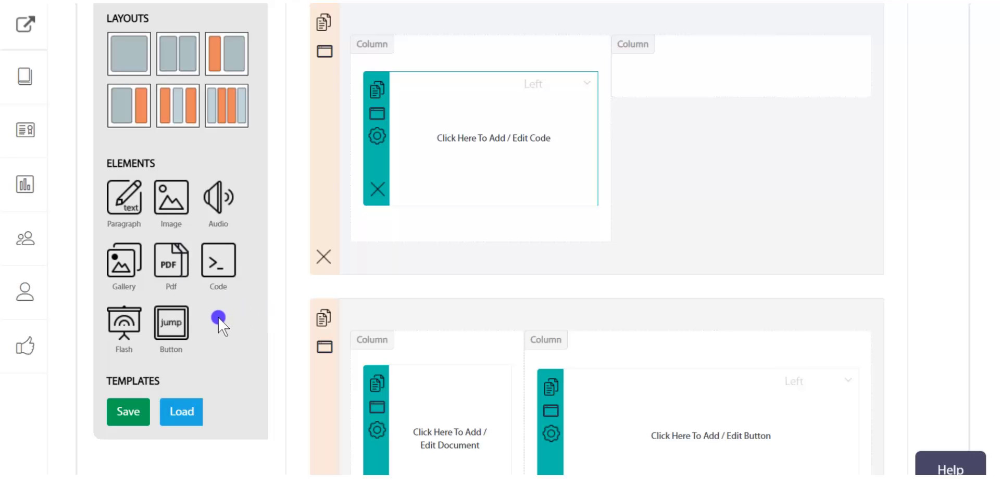
Step: Replace the code element in the two-column row with a paragraph element, and open and close its text editor without entering text
{"action": "left_click", "coordinate": [378, 189]}
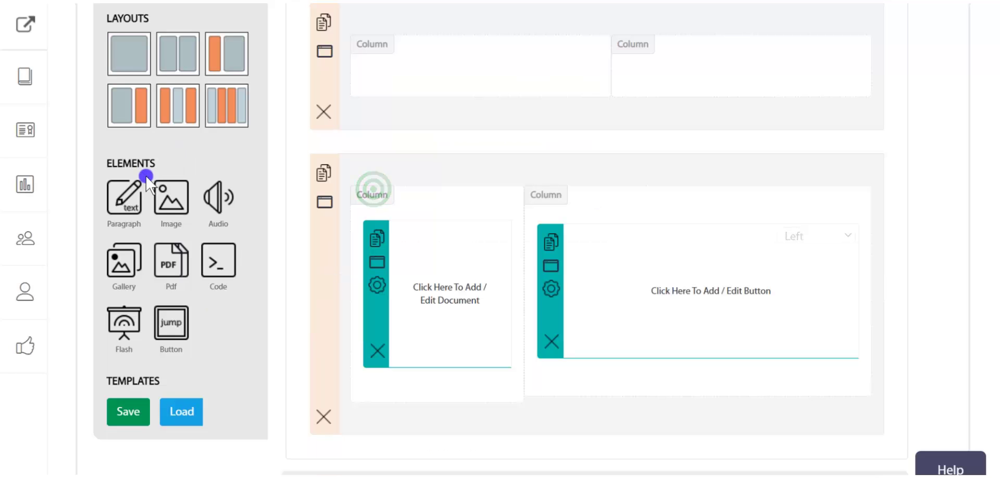
{"action": "left_click_drag", "start_coordinate": [124, 203], "coordinate": [445, 65]}
{"action": "left_click", "coordinate": [463, 145]}
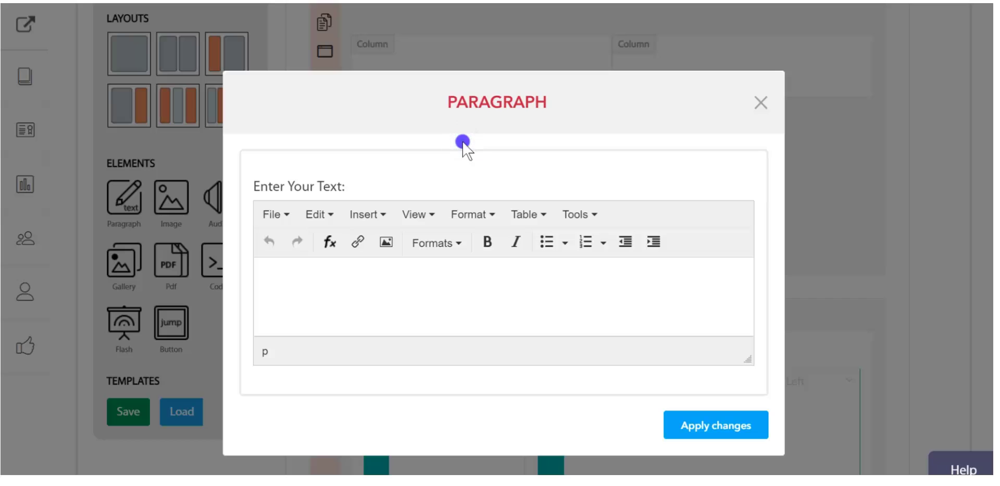
{"action": "left_click", "coordinate": [376, 218]}
{"action": "left_click", "coordinate": [763, 103]}
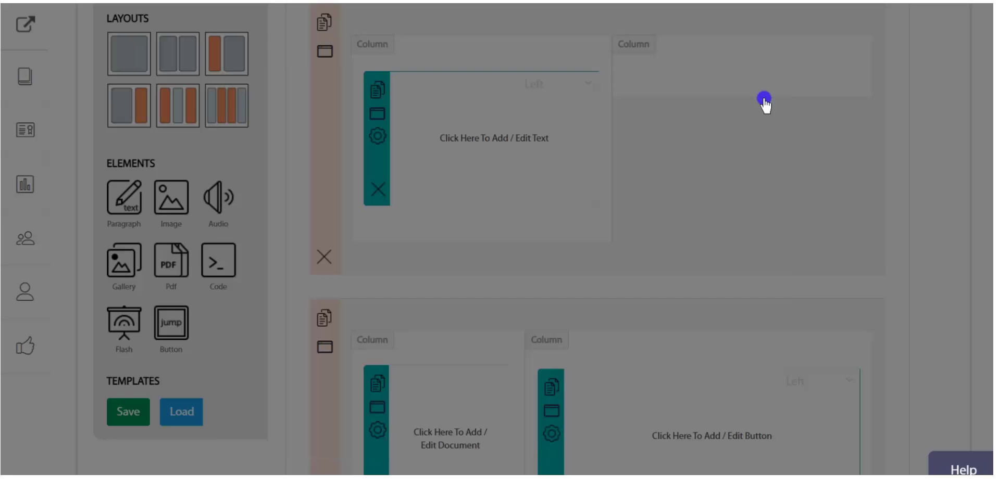
Step: Look over the available lecture types and the controls of the row holding the document and button elements
{"action": "scroll", "coordinate": [989, 179], "scroll_direction": "up", "scroll_amount": 5}
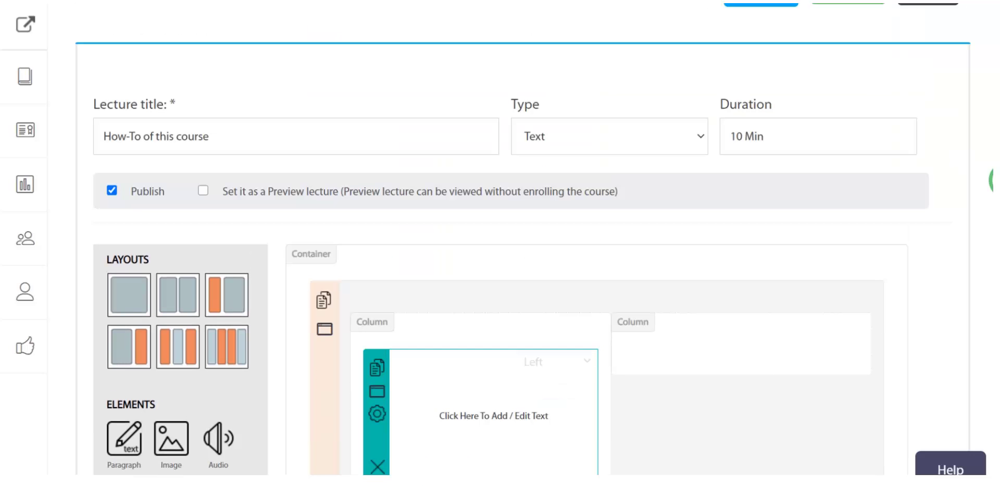
{"action": "left_click", "coordinate": [657, 131]}
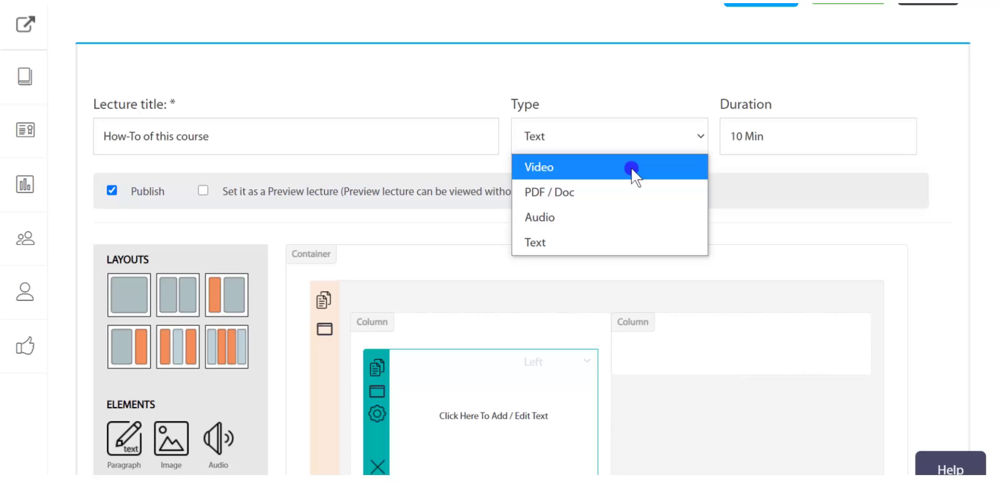
{"action": "left_click", "coordinate": [844, 203]}
{"action": "scroll", "coordinate": [844, 203], "scroll_direction": "down", "scroll_amount": 8}
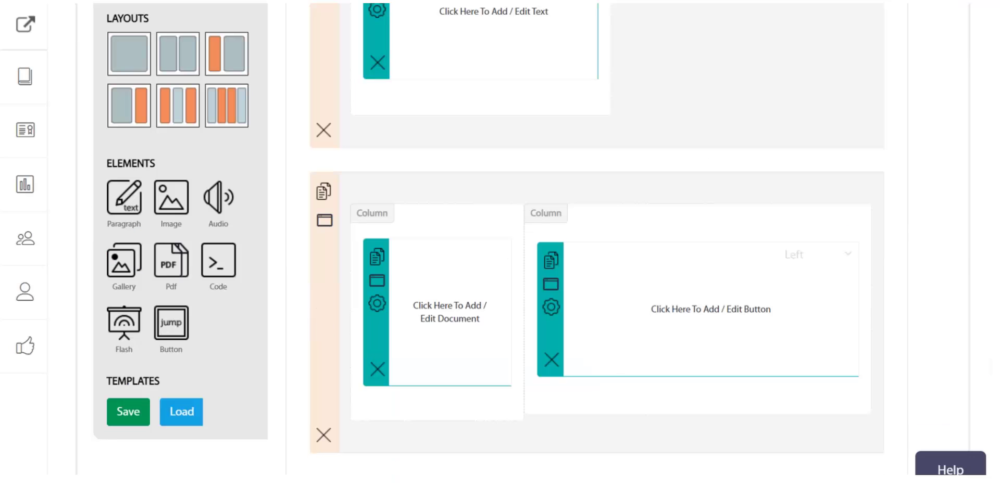
{"action": "left_click", "coordinate": [323, 192]}
{"action": "left_click", "coordinate": [399, 311]}
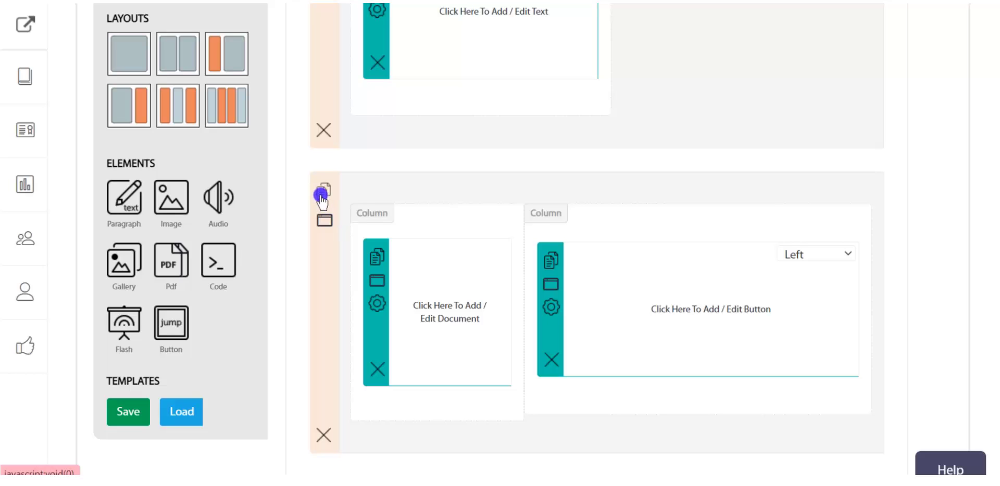
Step: Place a single-column layout in the empty lecture container and add a paragraph element to its column
{"action": "scroll", "coordinate": [489, 216], "scroll_direction": "down", "scroll_amount": 1}
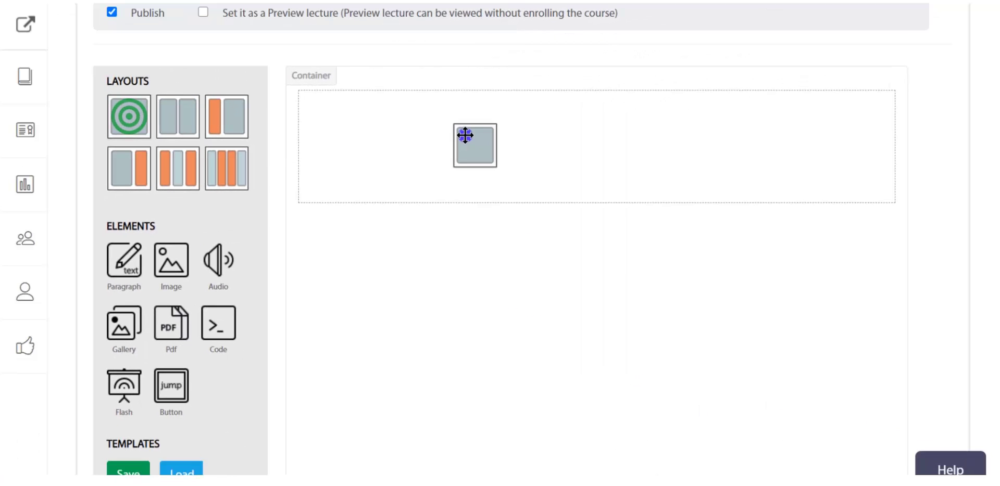
{"action": "left_click_drag", "start_coordinate": [467, 139], "coordinate": [465, 136]}
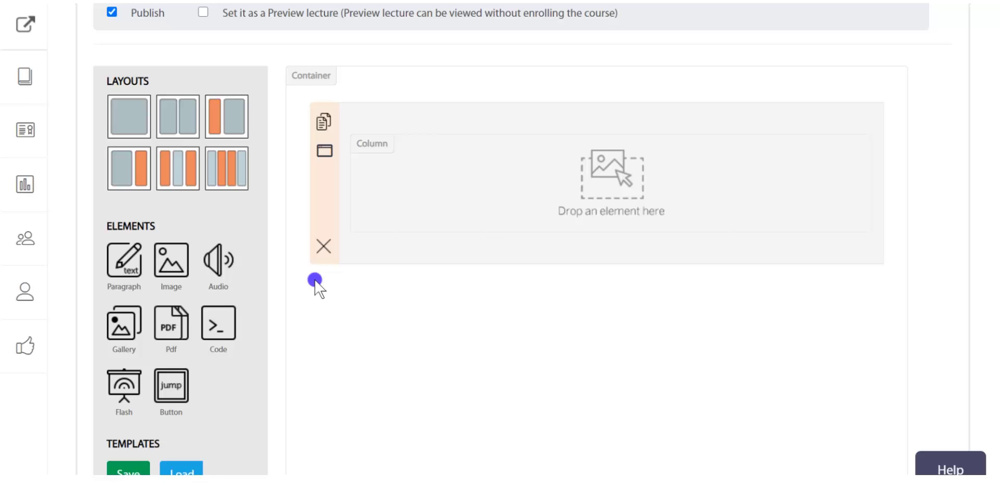
{"action": "left_click_drag", "start_coordinate": [125, 259], "coordinate": [583, 201]}
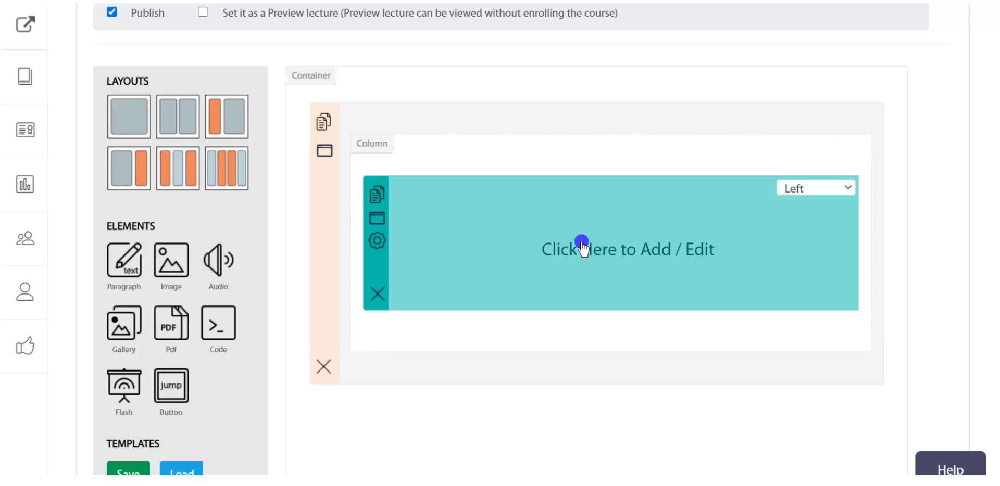
Step: Fill the paragraph element with the sample news text about the Made-in-India Covid-19 vaccine and apply the changes
{"action": "left_click", "coordinate": [582, 245]}
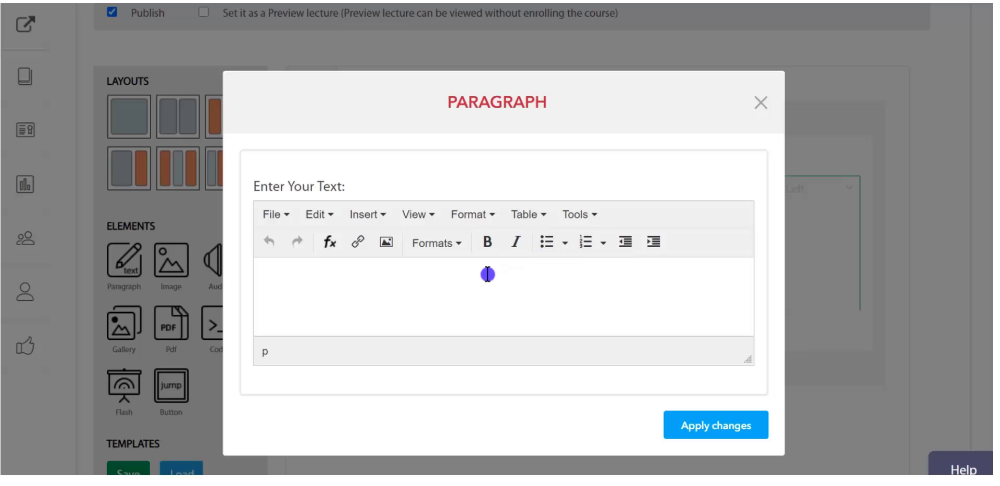
{"action": "left_click", "coordinate": [474, 280]}
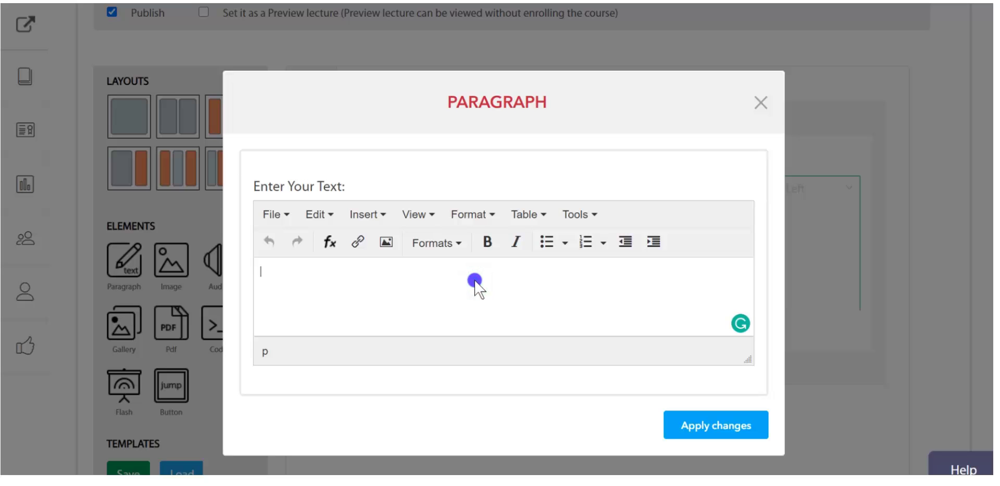
{"action": "left_click", "coordinate": [330, 242]}
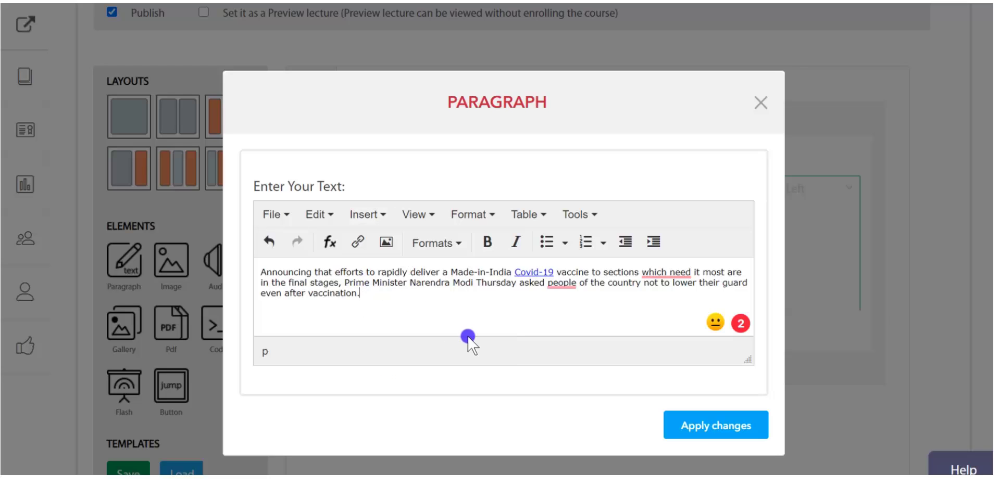
{"action": "left_click", "coordinate": [690, 426]}
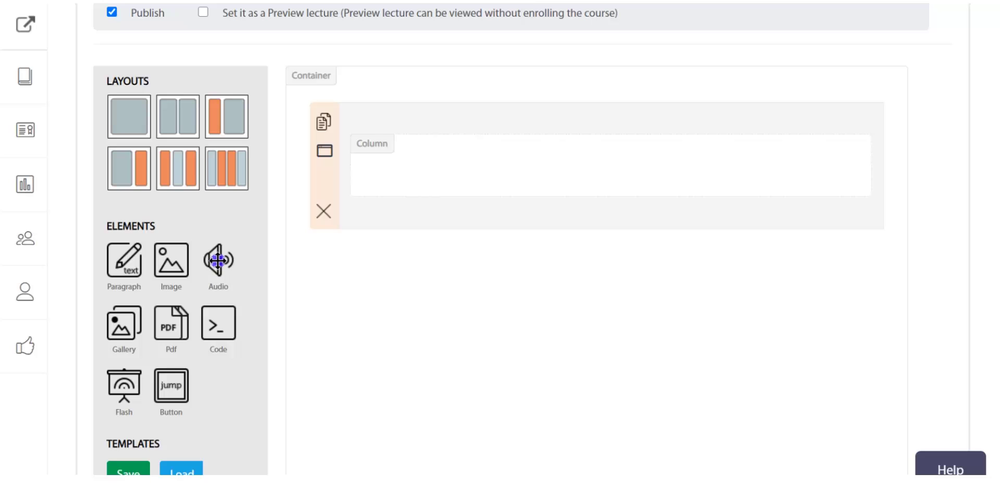
Step: Put an audio element in the empty column and upload file_example_MP3_700KB.mp3 for it
{"action": "left_click_drag", "start_coordinate": [217, 260], "coordinate": [471, 168]}
{"action": "left_click", "coordinate": [582, 251]}
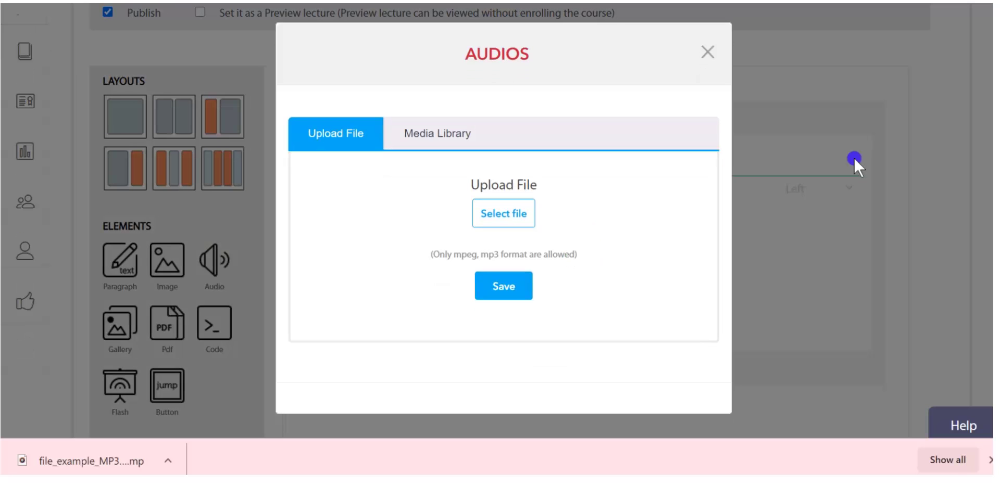
{"action": "left_click", "coordinate": [513, 209]}
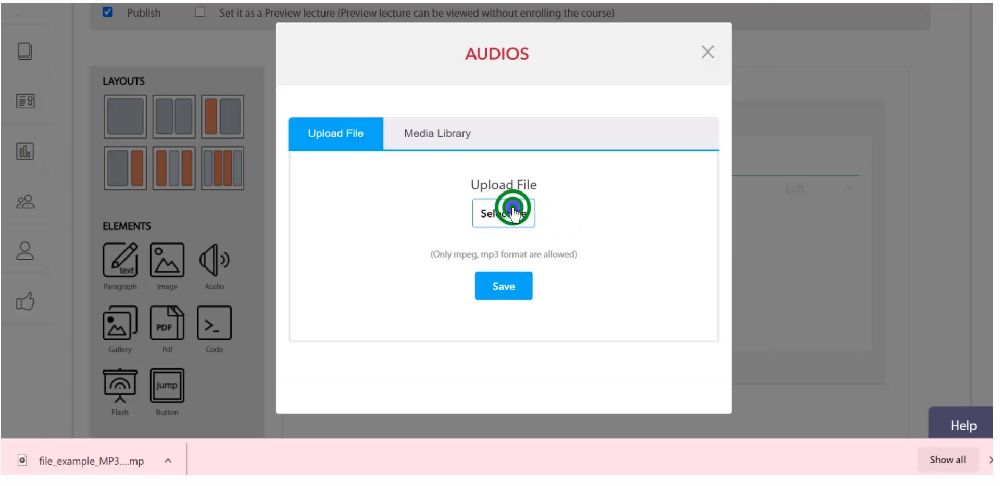
{"action": "left_click", "coordinate": [505, 101]}
{"action": "left_click", "coordinate": [655, 310]}
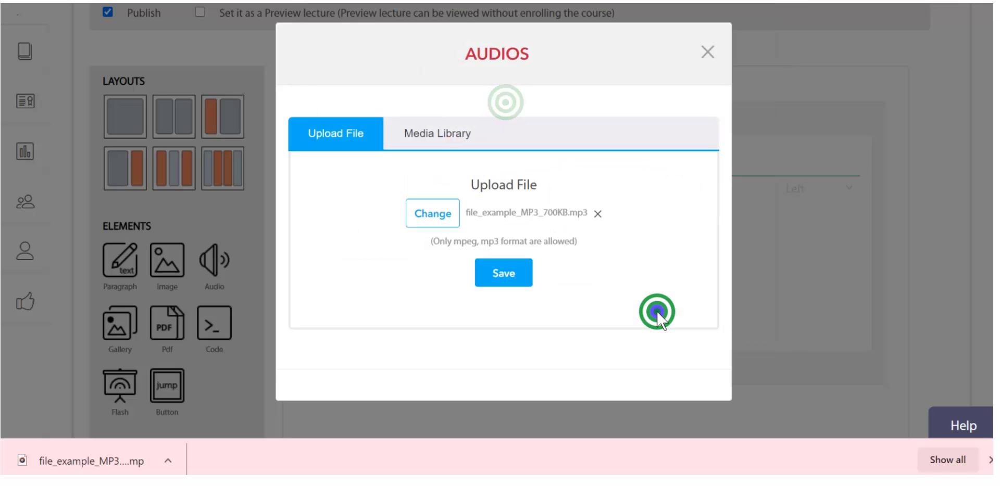
{"action": "left_click", "coordinate": [506, 272]}
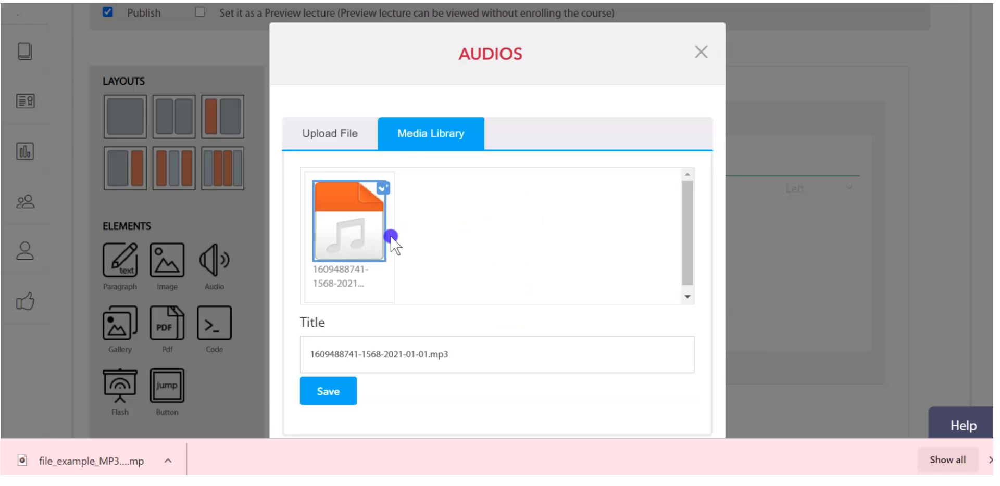
Step: Insert the uploaded audio file into the audio element and set its alignment to Right
{"action": "left_click", "coordinate": [353, 234]}
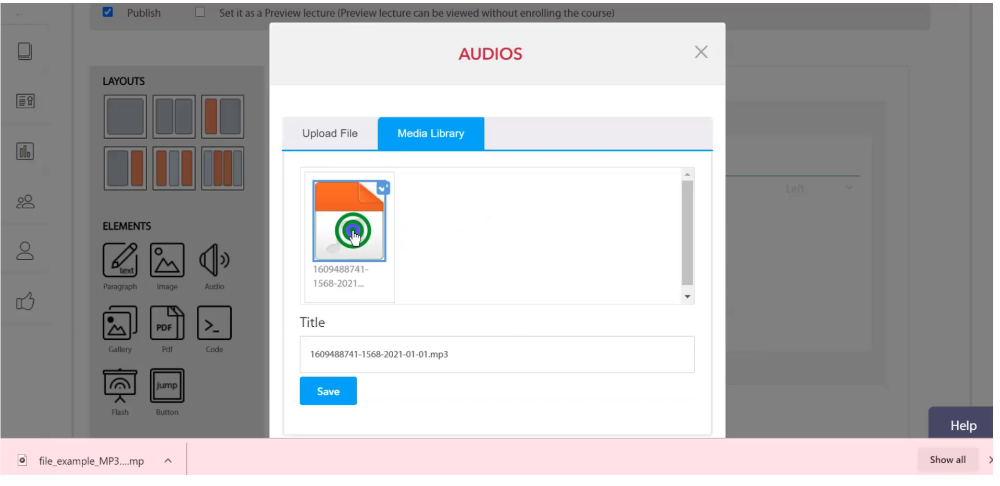
{"action": "left_click", "coordinate": [329, 394]}
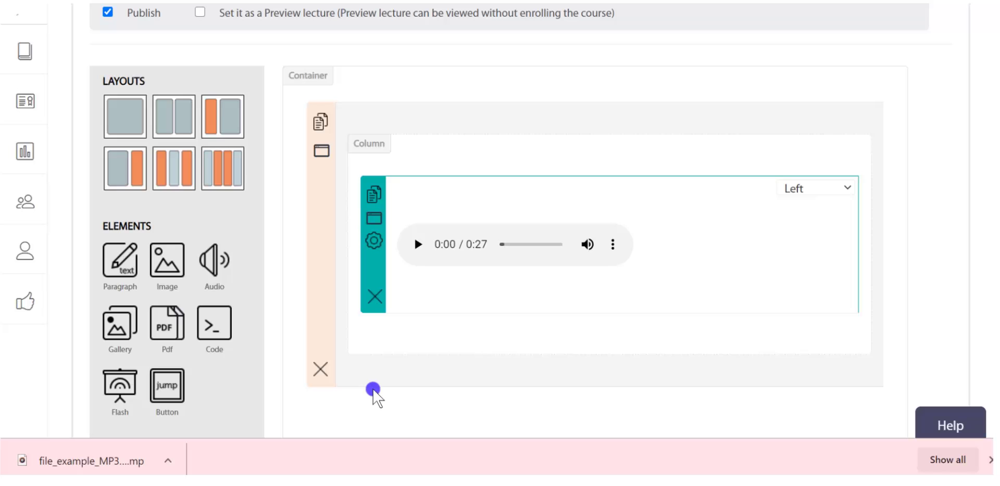
{"action": "left_click", "coordinate": [828, 193]}
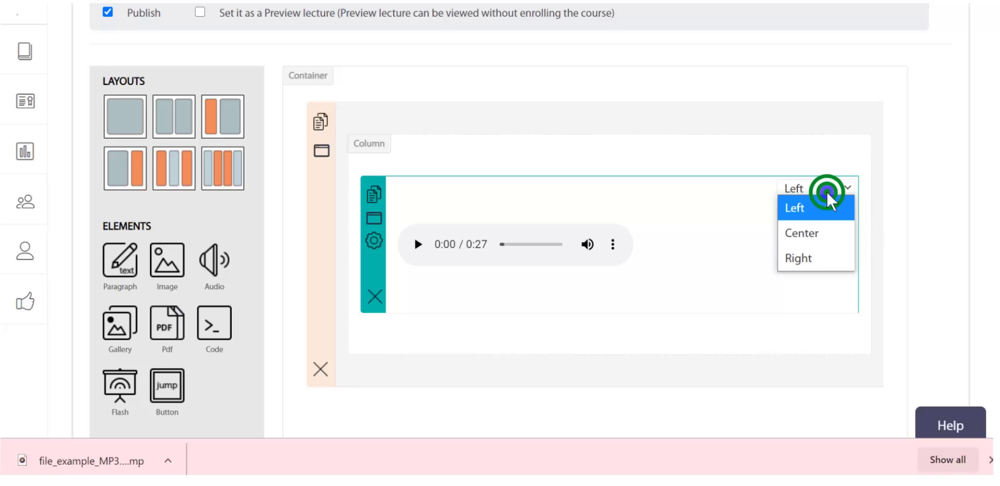
{"action": "left_click", "coordinate": [813, 257]}
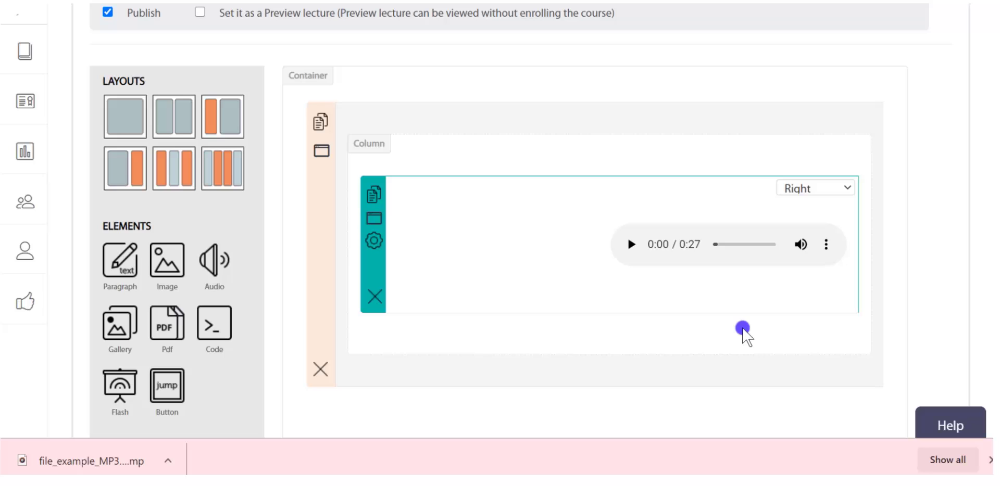
Step: Preview the lecture as students will see it, close the preview and save the lecture
{"action": "scroll", "coordinate": [743, 329], "scroll_direction": "up", "scroll_amount": 5}
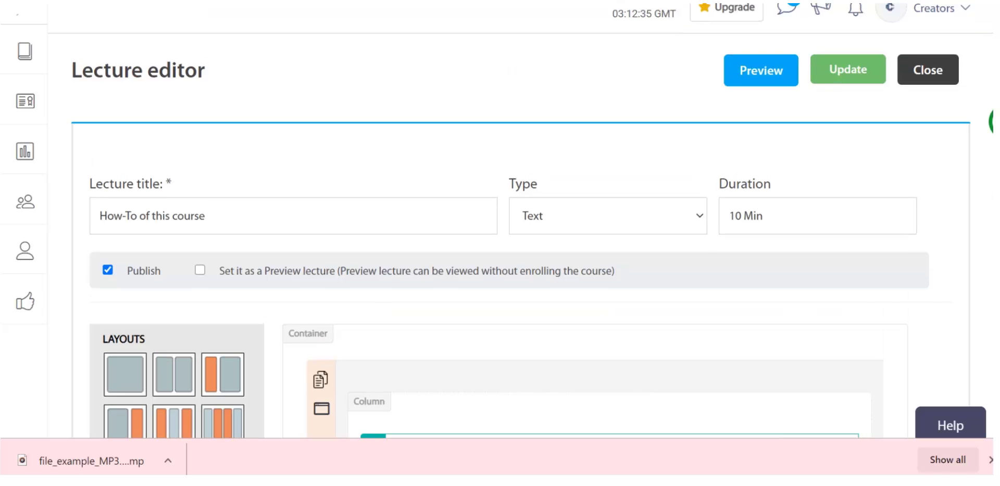
{"action": "left_click", "coordinate": [761, 79]}
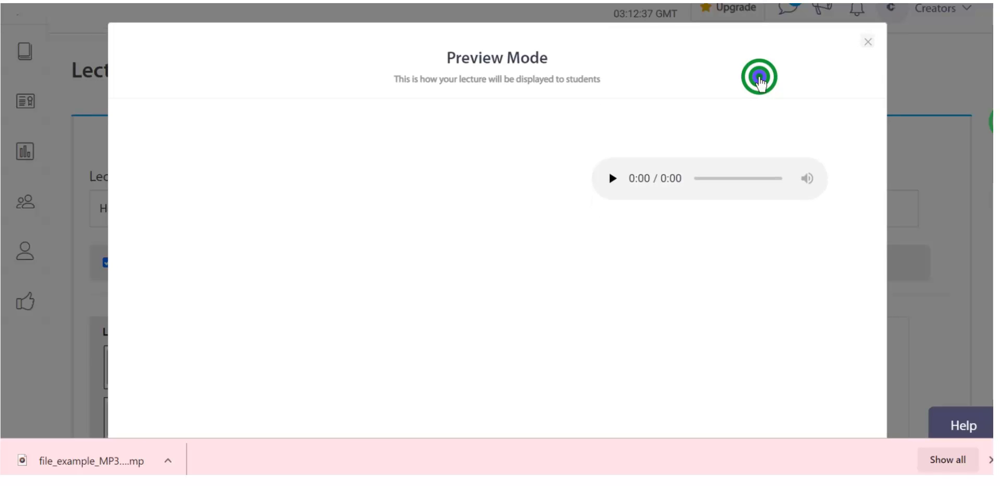
{"action": "left_click", "coordinate": [868, 47]}
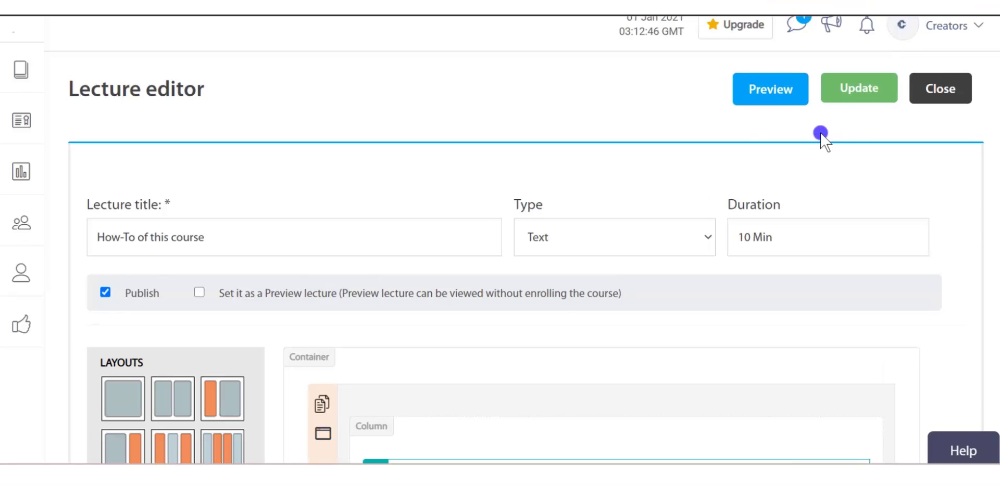
{"action": "left_click", "coordinate": [847, 95]}
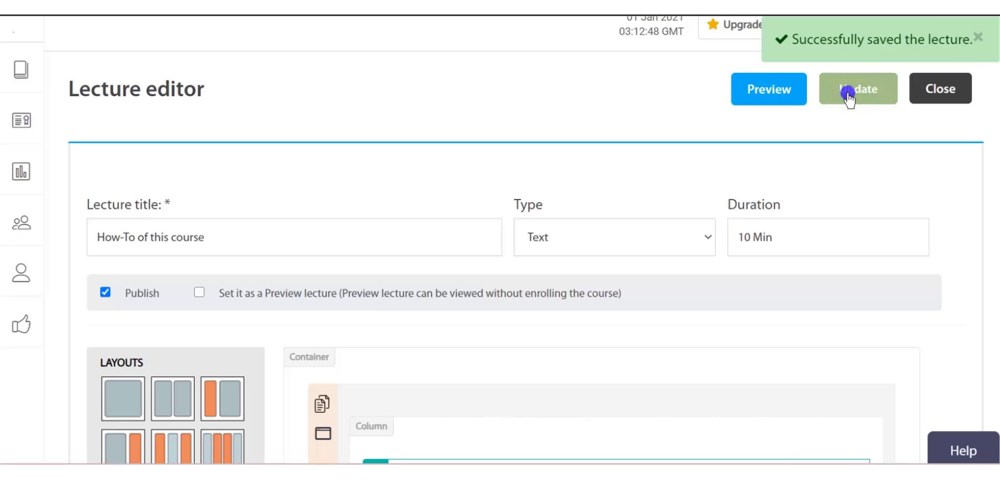
Step: Remove the audio element from the column and add a gallery element in its place
{"action": "scroll", "coordinate": [542, 296], "scroll_direction": "down", "scroll_amount": 5}
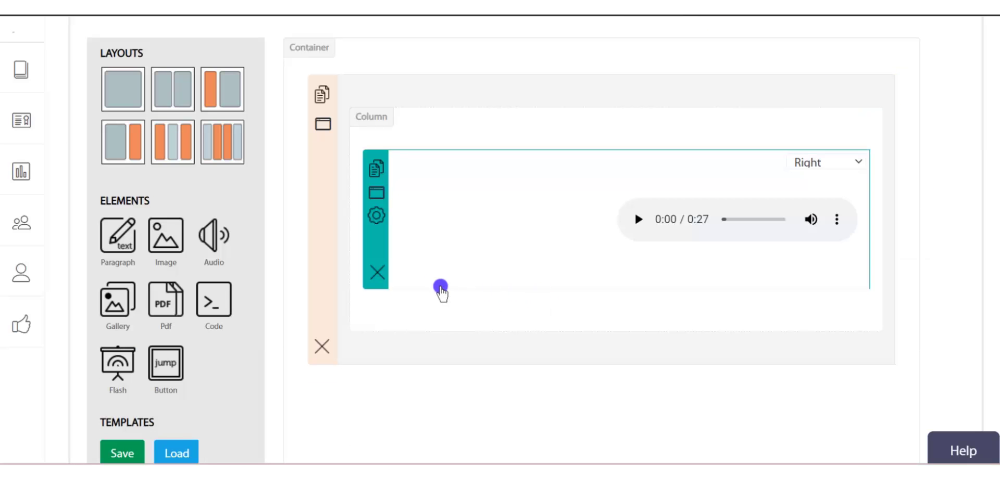
{"action": "left_click", "coordinate": [370, 274]}
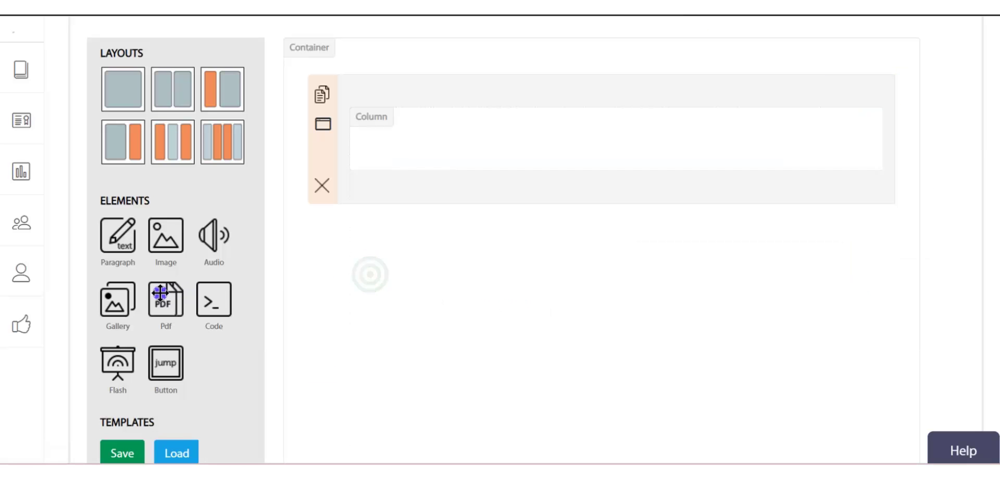
{"action": "left_click_drag", "start_coordinate": [121, 313], "coordinate": [440, 137]}
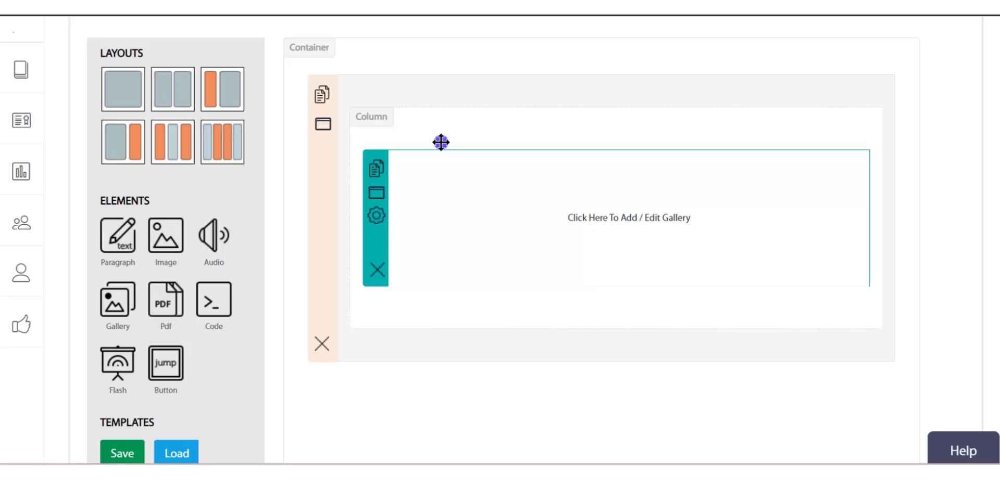
Step: Place a PDF element in the column instead of the gallery and upload Project - Ls.13. Our Rich Heritage.pdf
{"action": "left_click_drag", "start_coordinate": [163, 308], "coordinate": [429, 138]}
{"action": "left_click", "coordinate": [571, 200]}
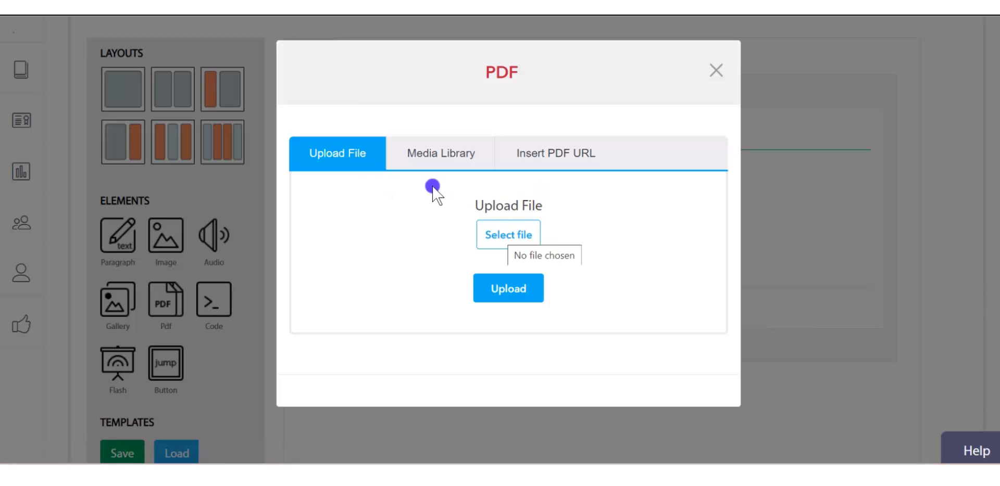
{"action": "left_click", "coordinate": [495, 242]}
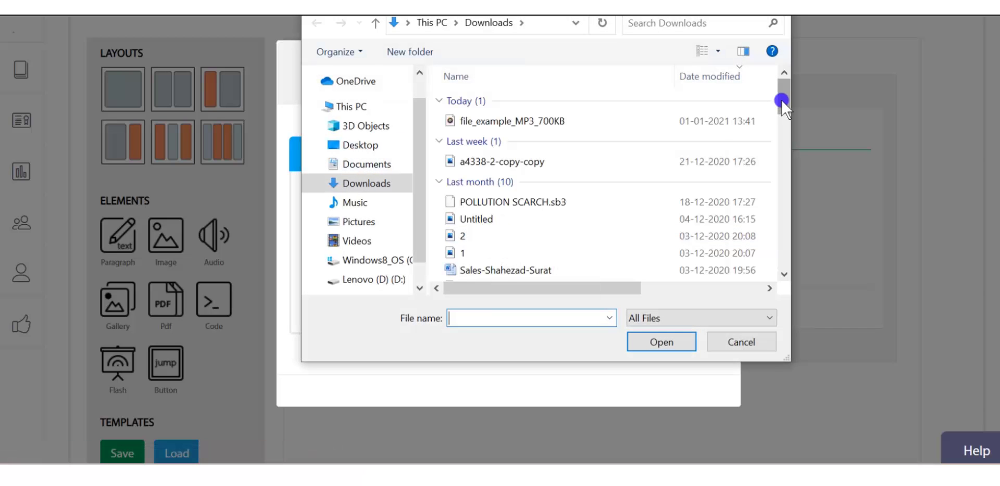
{"action": "left_click_drag", "start_coordinate": [781, 99], "coordinate": [783, 117]}
{"action": "left_click", "coordinate": [570, 211]}
{"action": "left_click", "coordinate": [646, 335]}
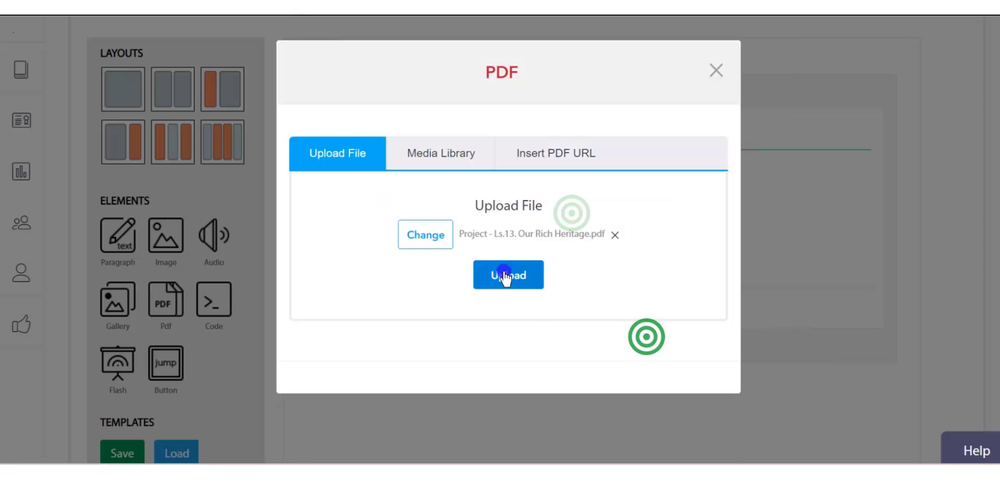
{"action": "left_click", "coordinate": [504, 276]}
Step: Look at the PDF element's media library and URL insertion options, and close its dialog without saving
{"action": "left_click", "coordinate": [391, 254]}
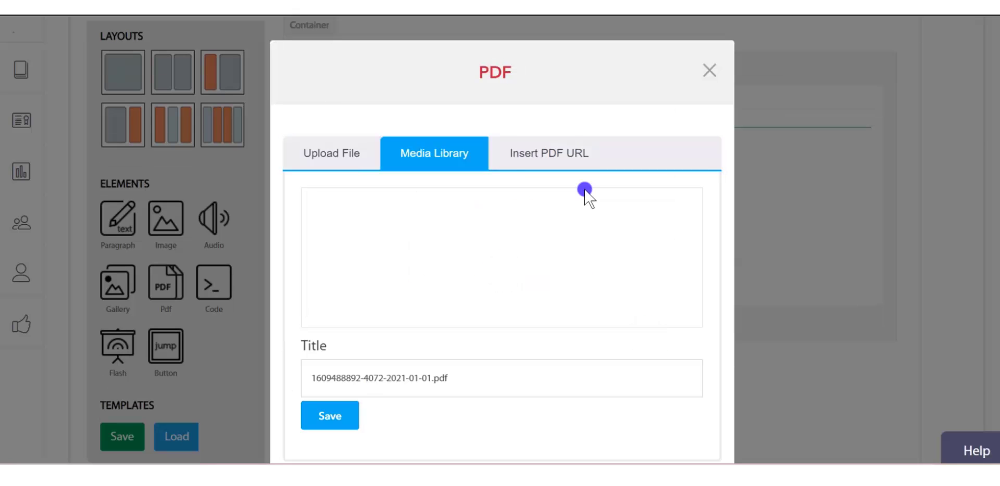
{"action": "left_click", "coordinate": [563, 153]}
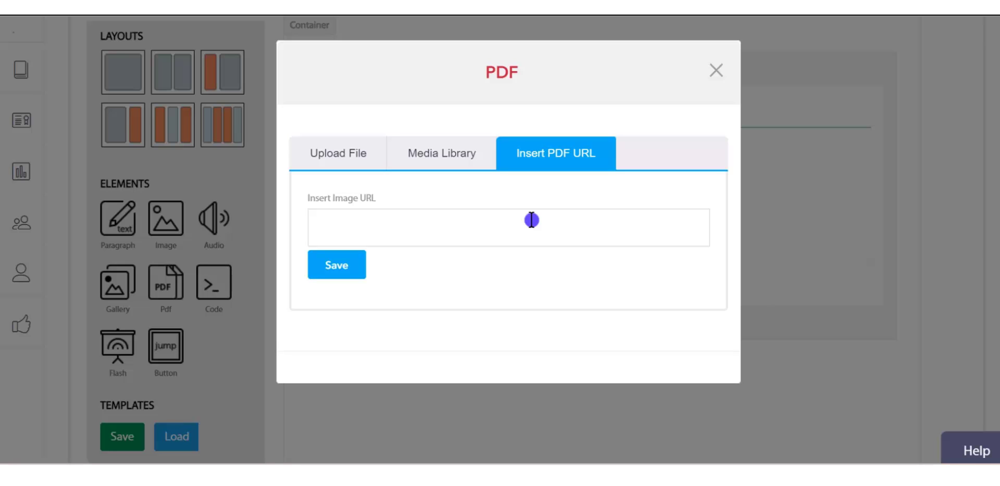
{"action": "left_click", "coordinate": [716, 70]}
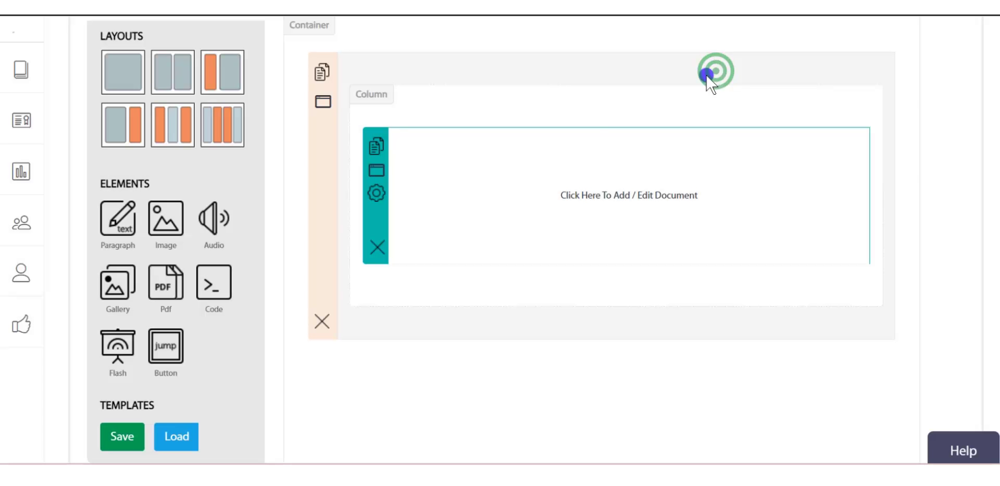
Step: Replace the document element with a code element containing the pasted HTML sample about ignored spaces and new lines, and save the lecture
{"action": "left_click", "coordinate": [372, 253]}
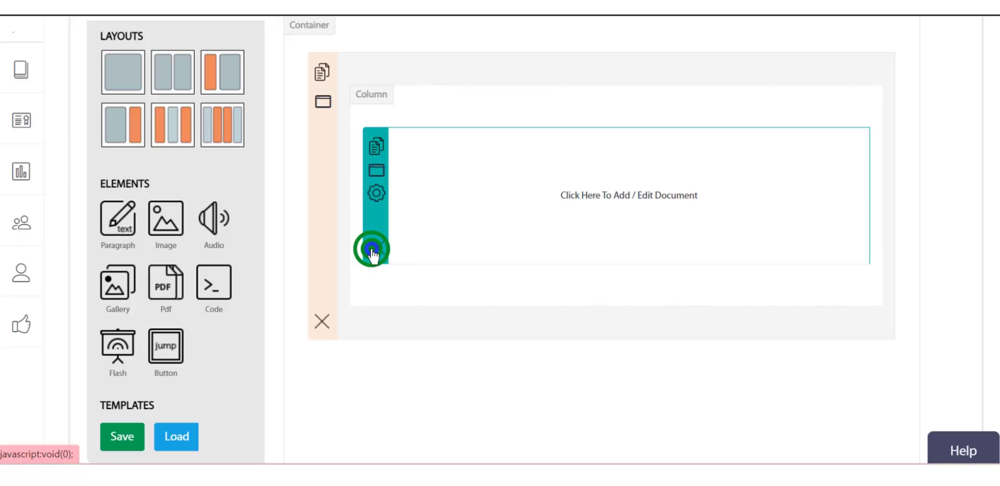
{"action": "left_click_drag", "start_coordinate": [212, 292], "coordinate": [546, 118]}
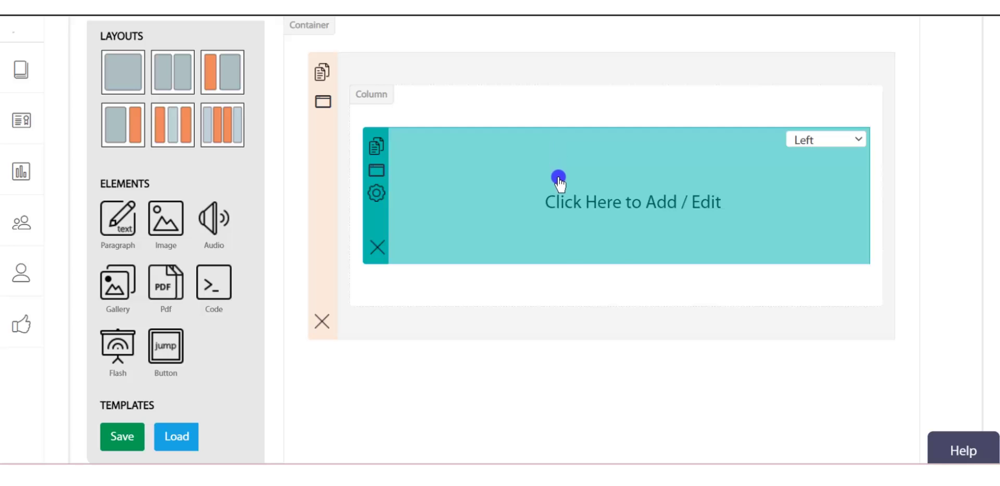
{"action": "left_click", "coordinate": [557, 178]}
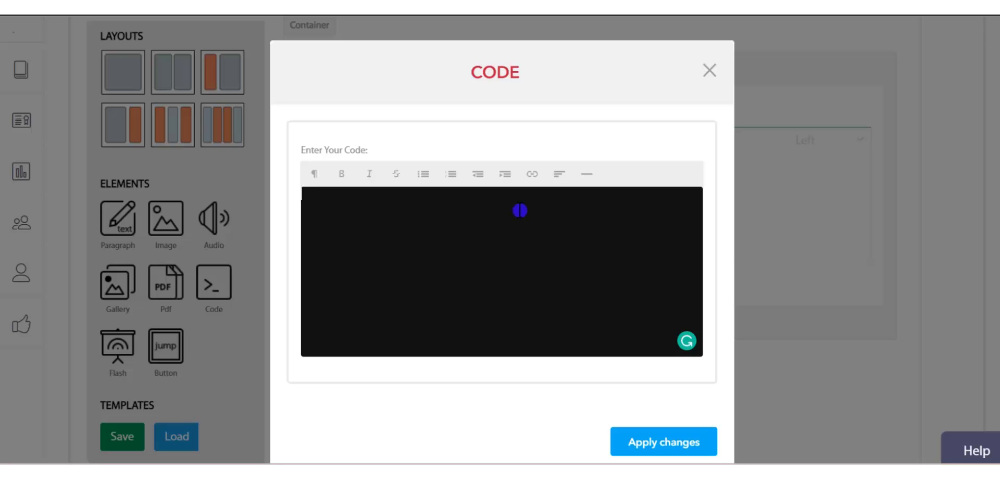
{"action": "left_click", "coordinate": [501, 291]}
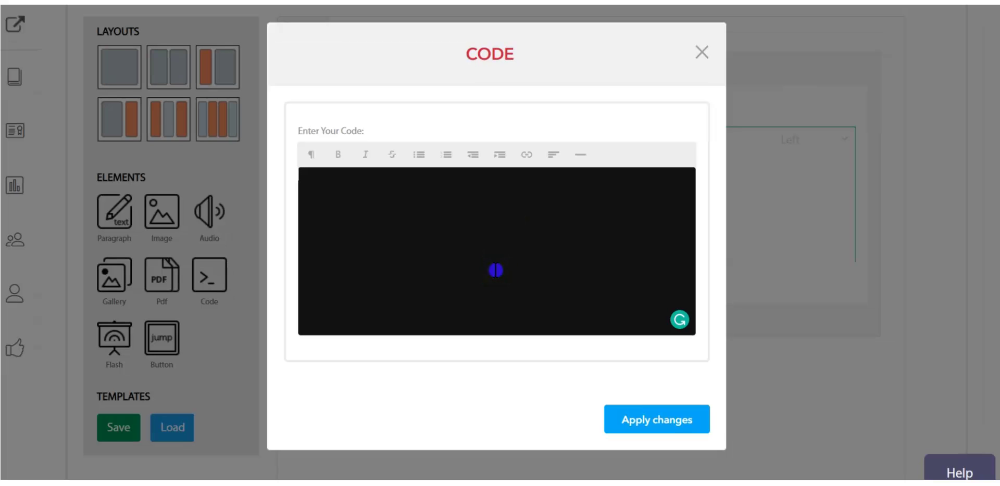
{"action": "key", "text": "ctrl+v"}
{"action": "left_click", "coordinate": [647, 418]}
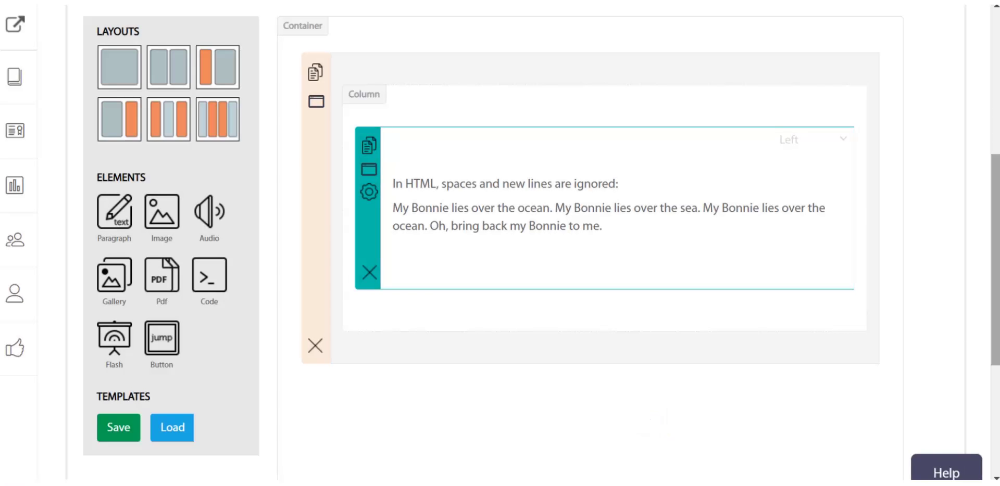
{"action": "scroll", "coordinate": [964, 323], "scroll_direction": "up", "scroll_amount": 5}
{"action": "left_click", "coordinate": [864, 40]}
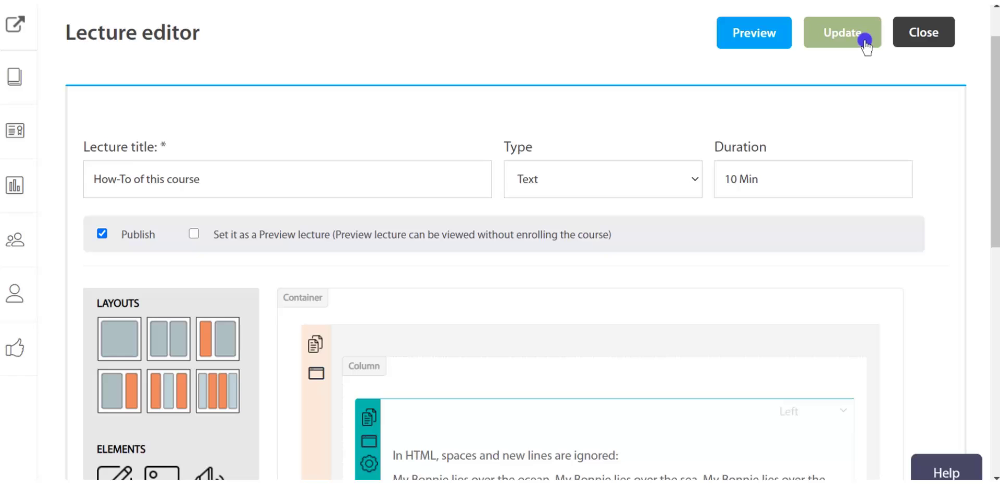
Step: Replace the code element with a Flash element, view its URL insertion option and close the dialog without adding content
{"action": "left_click_drag", "start_coordinate": [995, 89], "coordinate": [997, 209]}
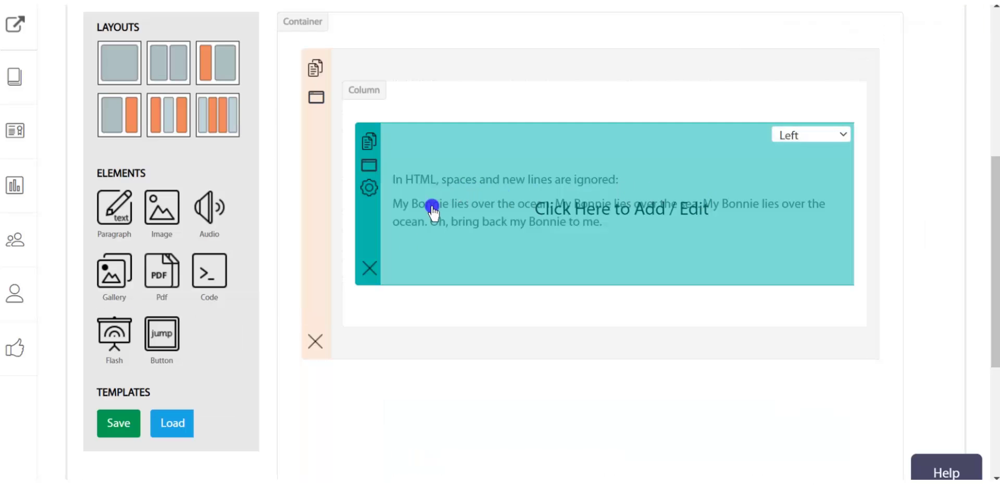
{"action": "left_click", "coordinate": [370, 273]}
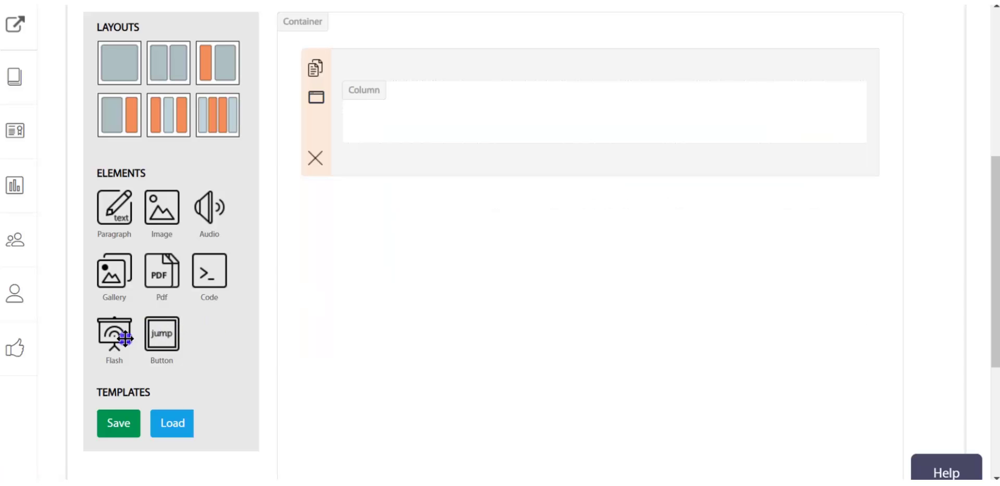
{"action": "left_click_drag", "start_coordinate": [122, 338], "coordinate": [512, 121]}
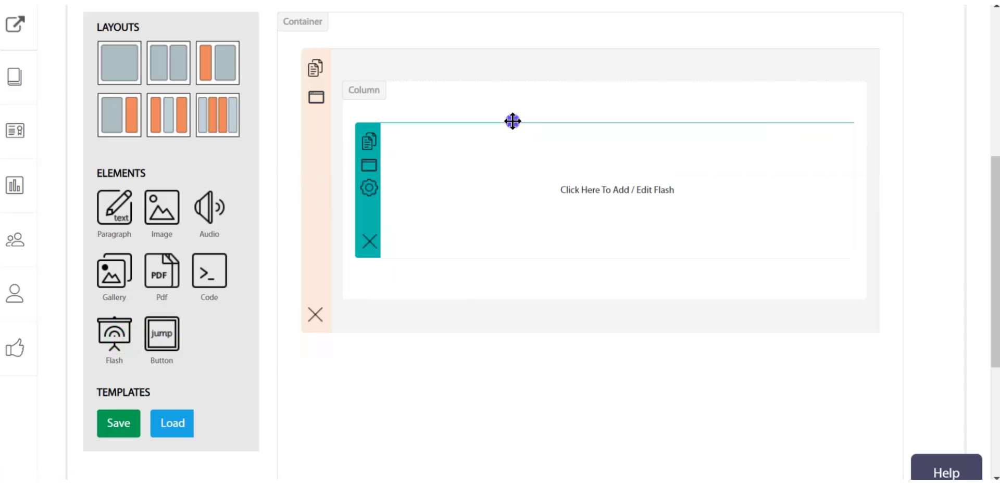
{"action": "left_click", "coordinate": [512, 143]}
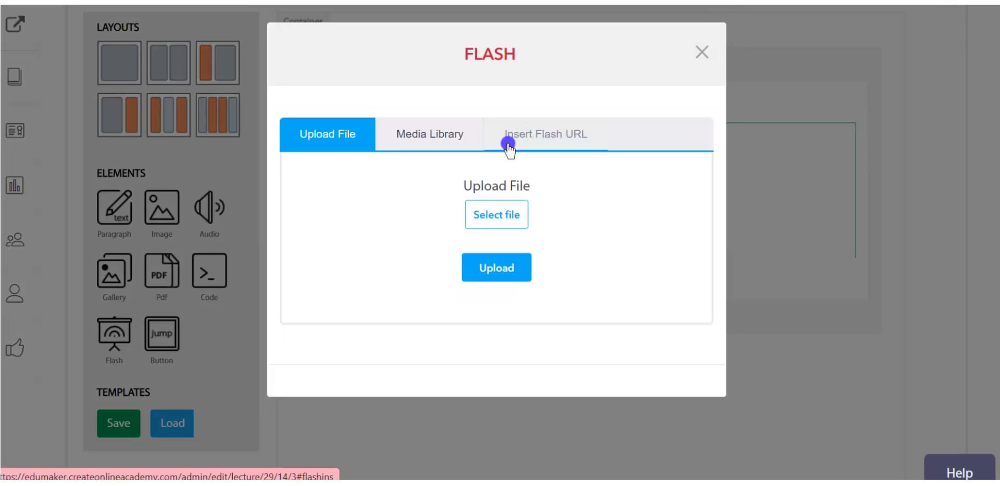
{"action": "left_click", "coordinate": [537, 139]}
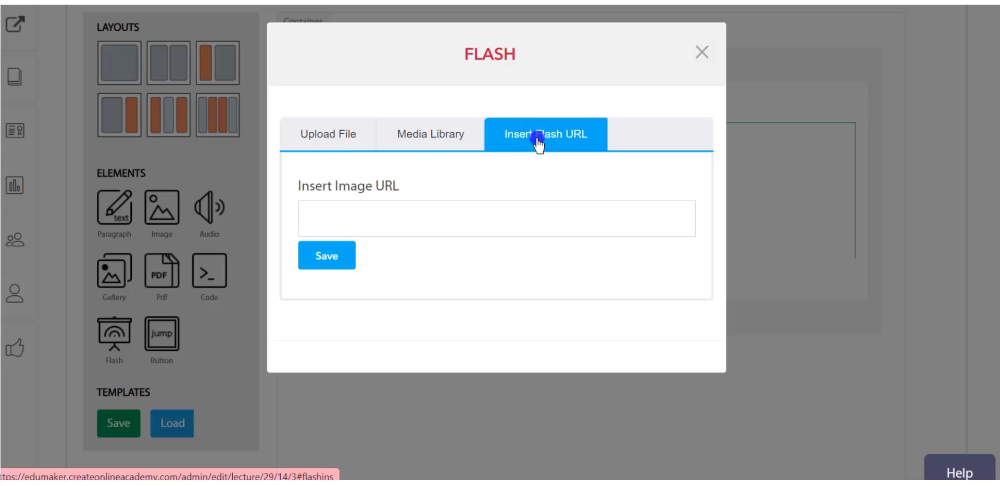
{"action": "left_click", "coordinate": [702, 52]}
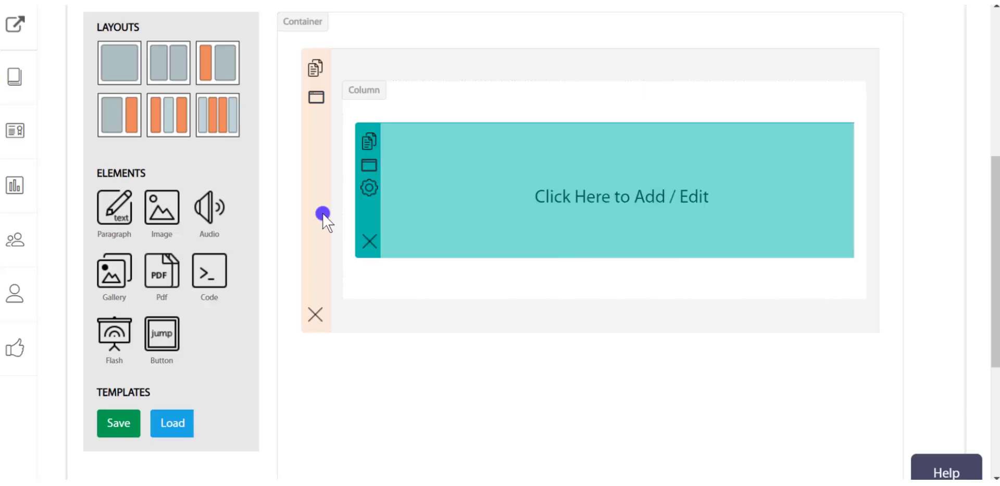
Step: Replace the Flash element with a button element and open the button's settings
{"action": "left_click", "coordinate": [371, 242]}
{"action": "left_click_drag", "start_coordinate": [162, 346], "coordinate": [487, 116]}
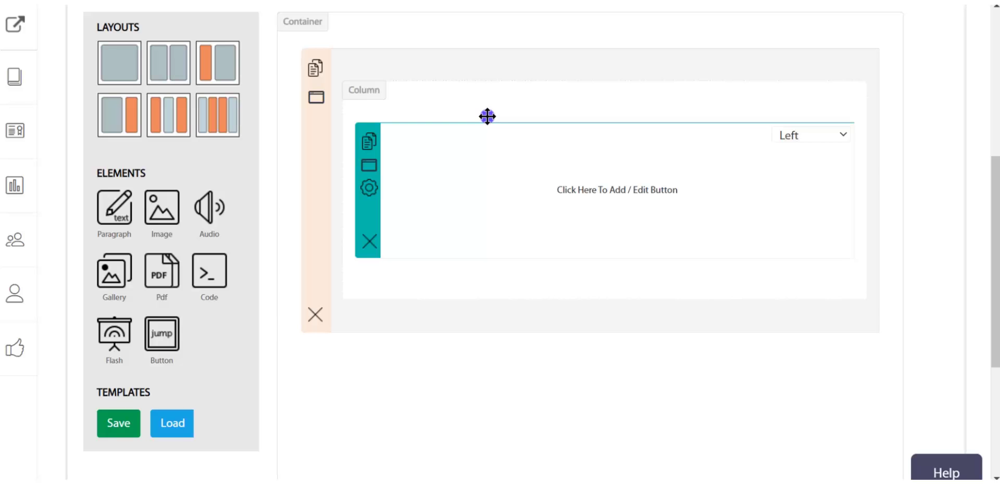
{"action": "left_click", "coordinate": [538, 164]}
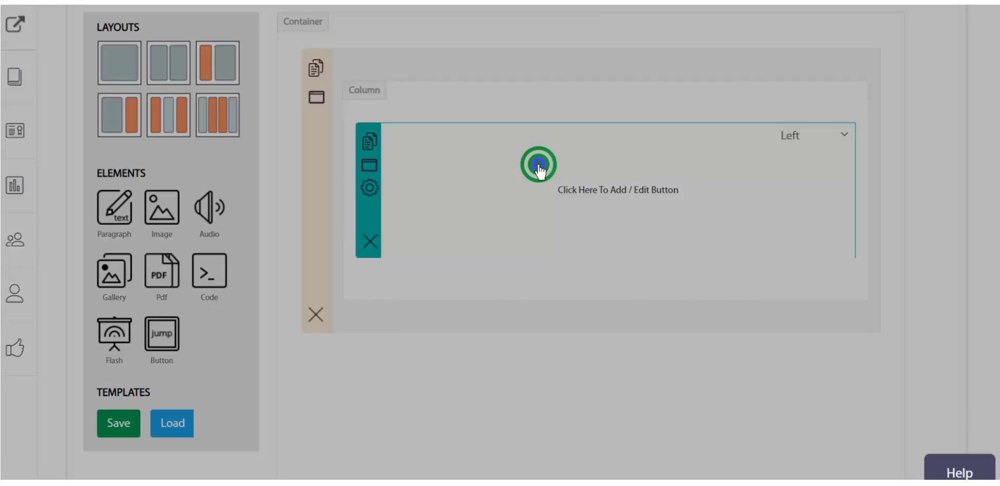